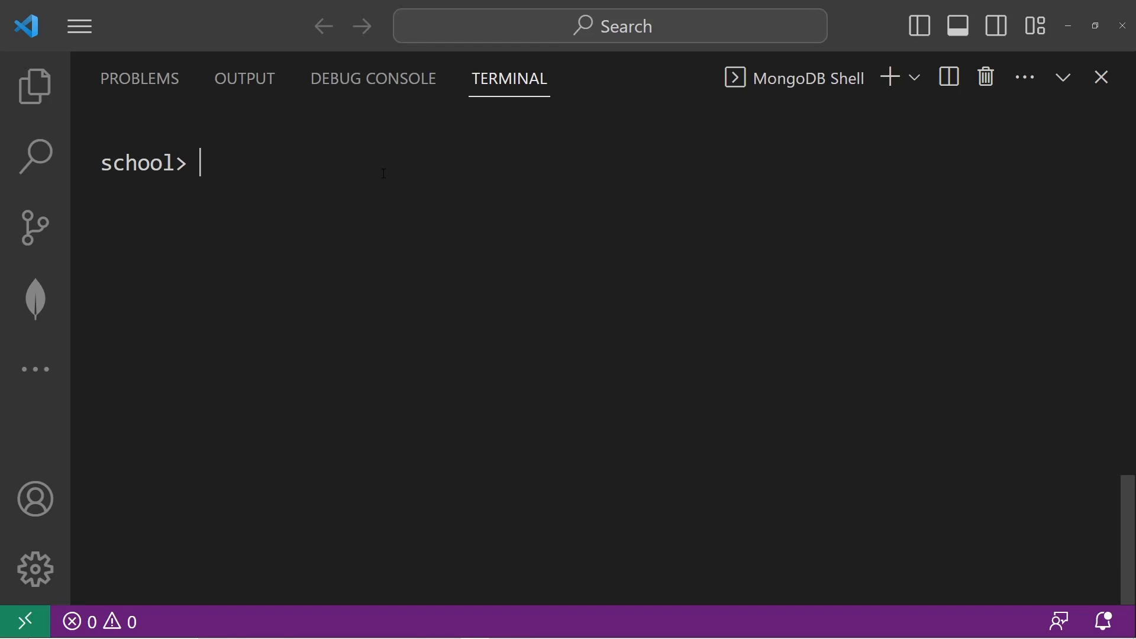
text(db.)
text(students)
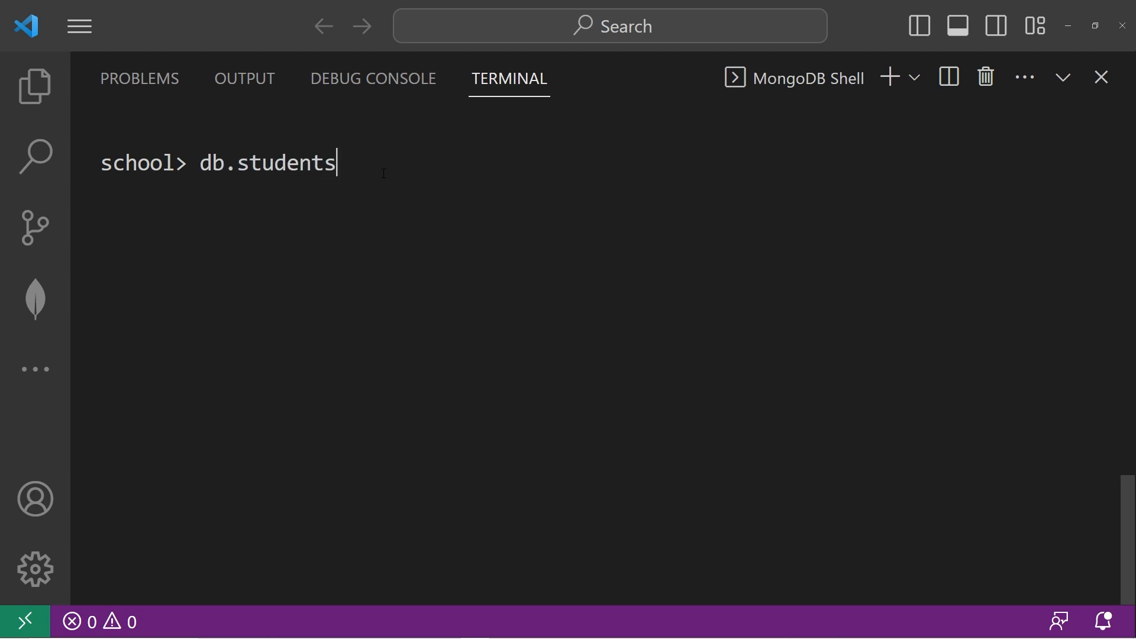
text(.insert)
text(One())
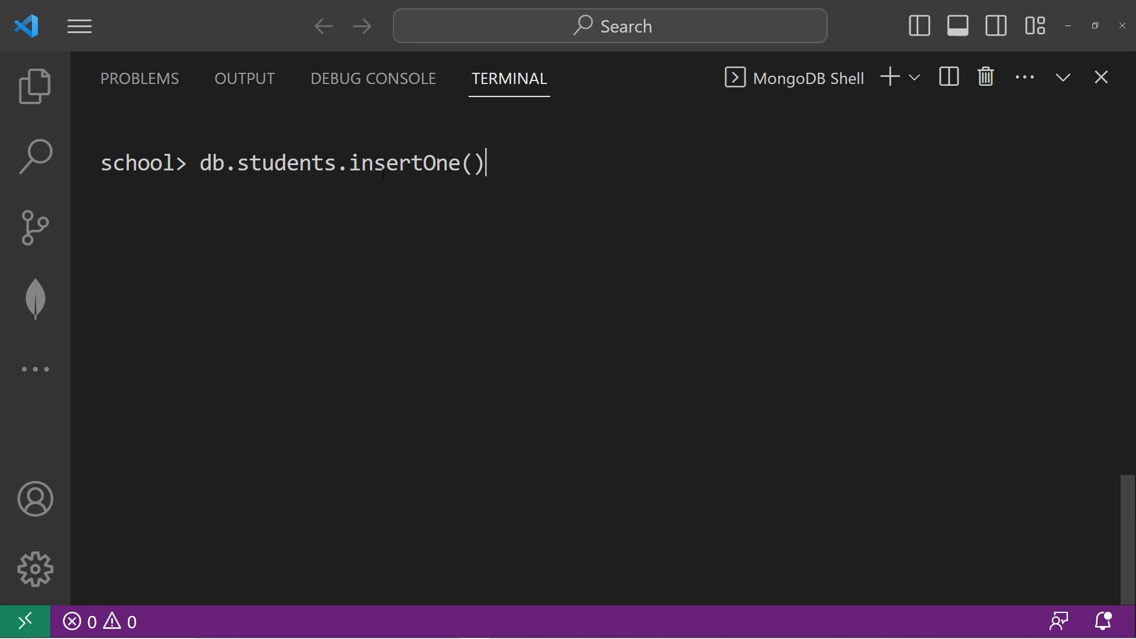
- Begin db.students.insertOne({}) with an empty quoted name string inside the document
key(Left)
text({})
key(Left)
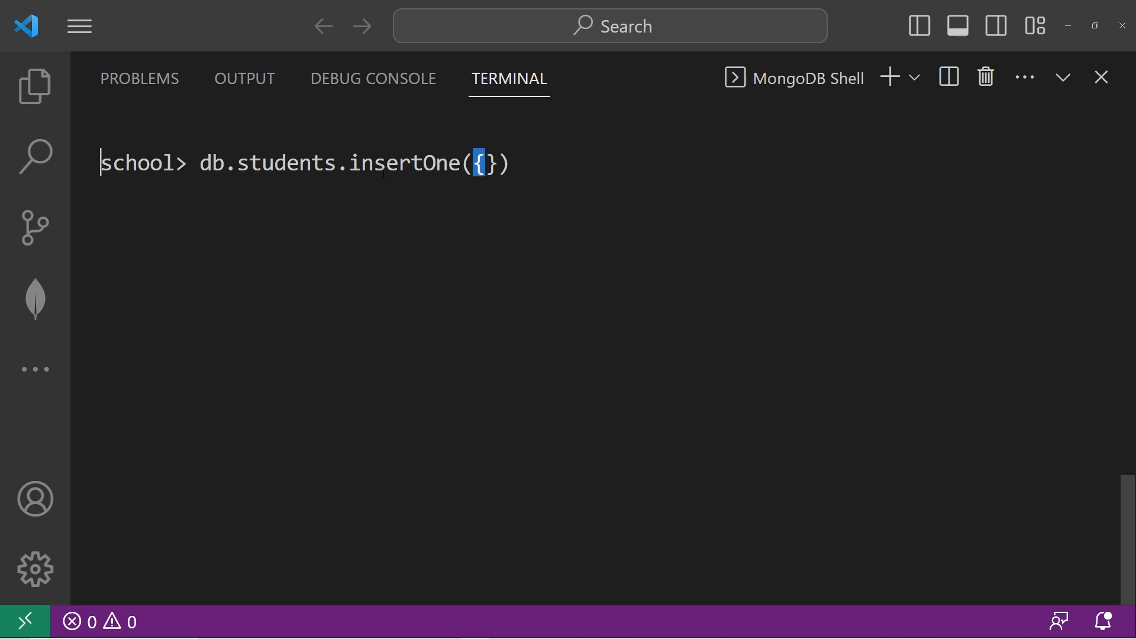
text(name:)
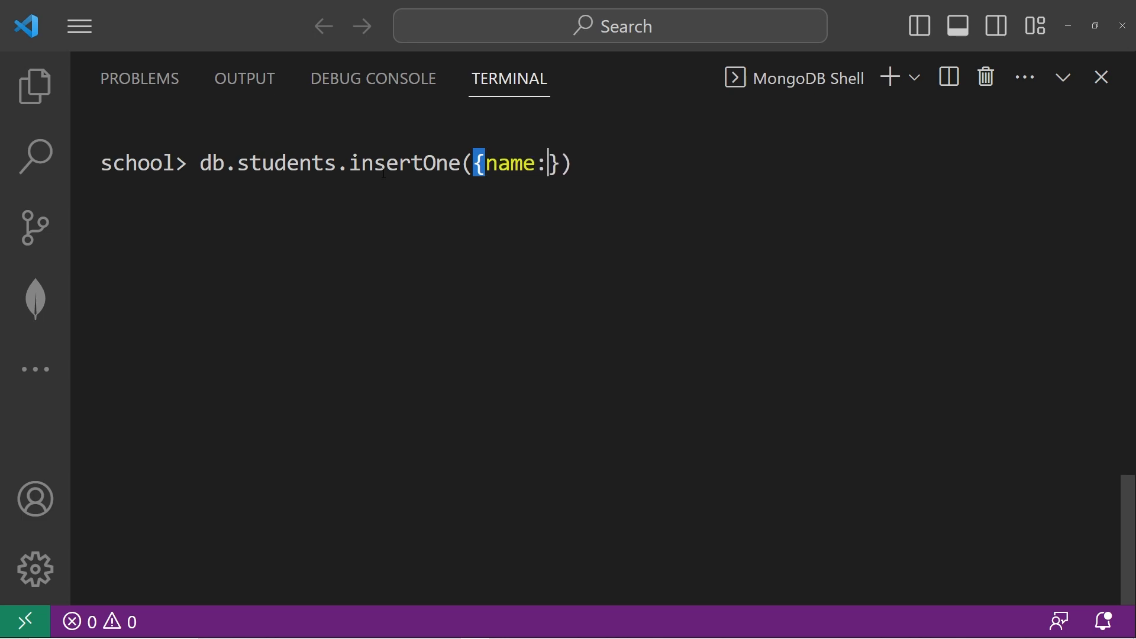
text("")
key(Left)
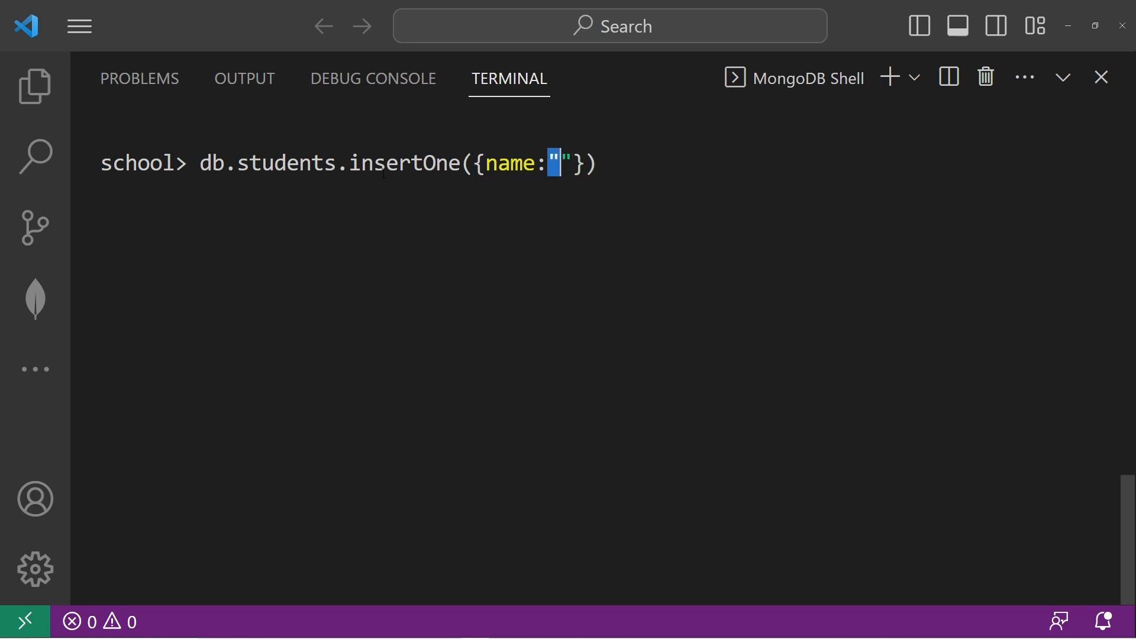
key(Right)
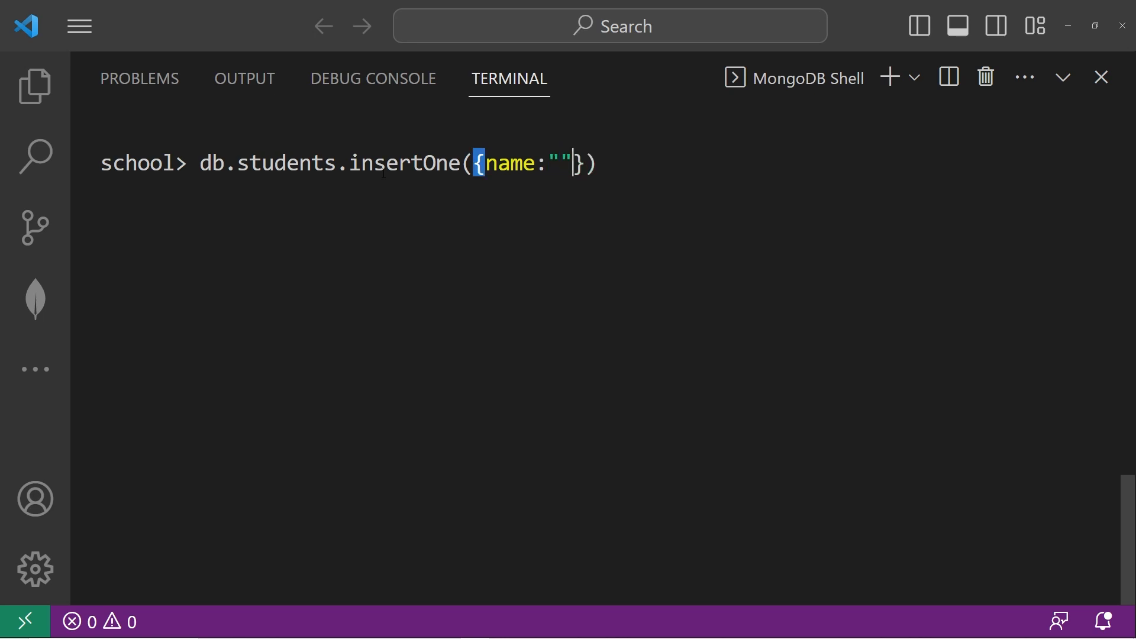
key(BackSpace)
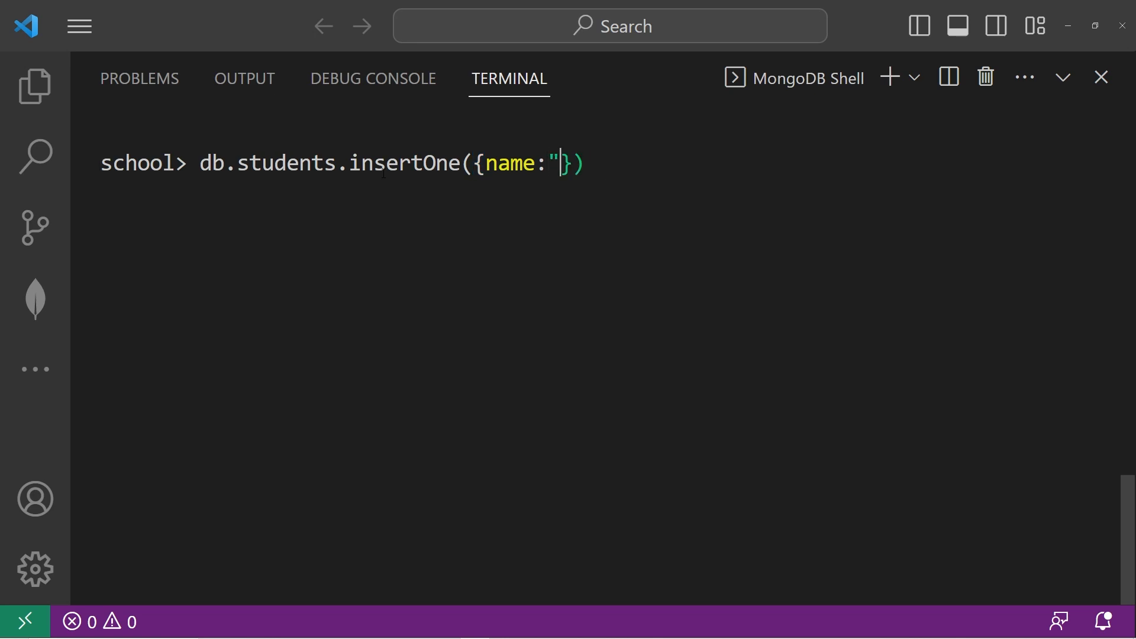
text(")
key(Left)
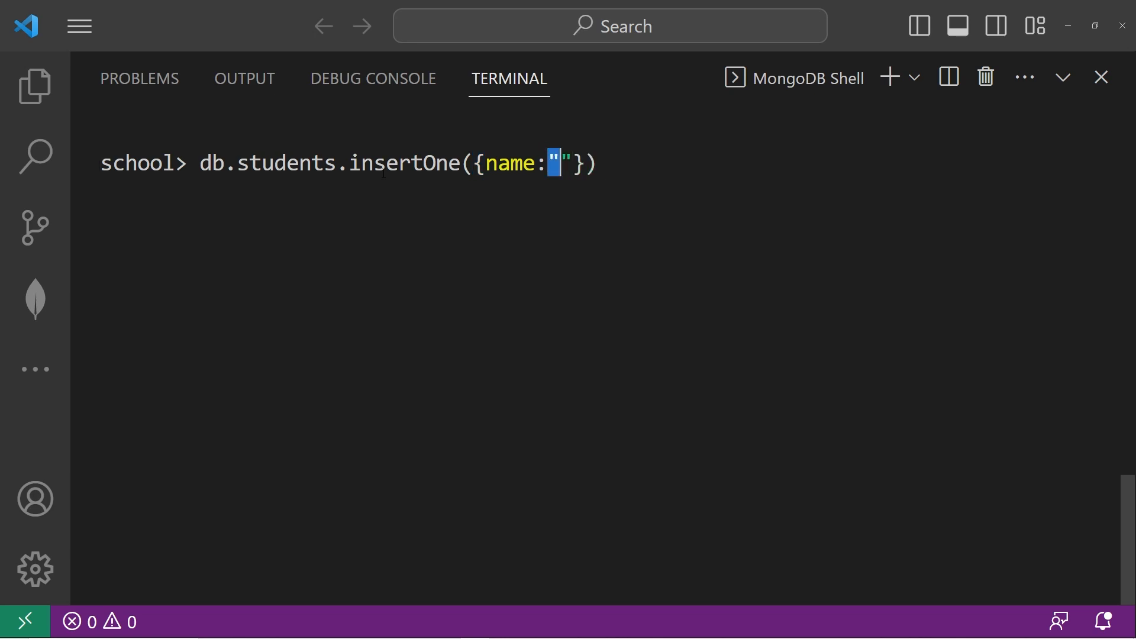
text(Larry)
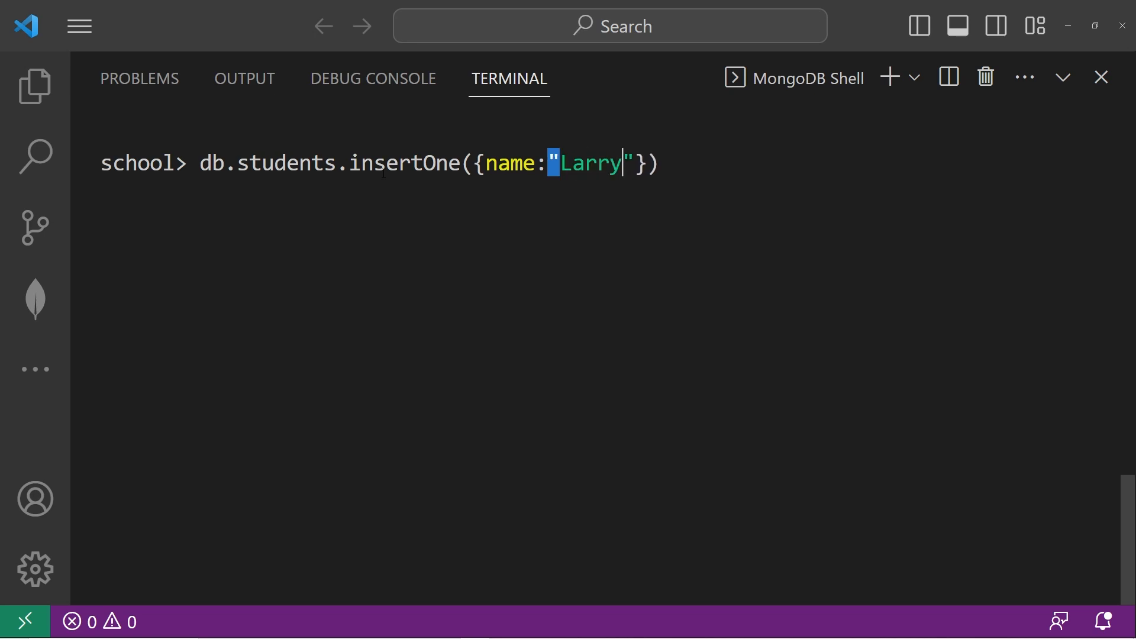
text( L)
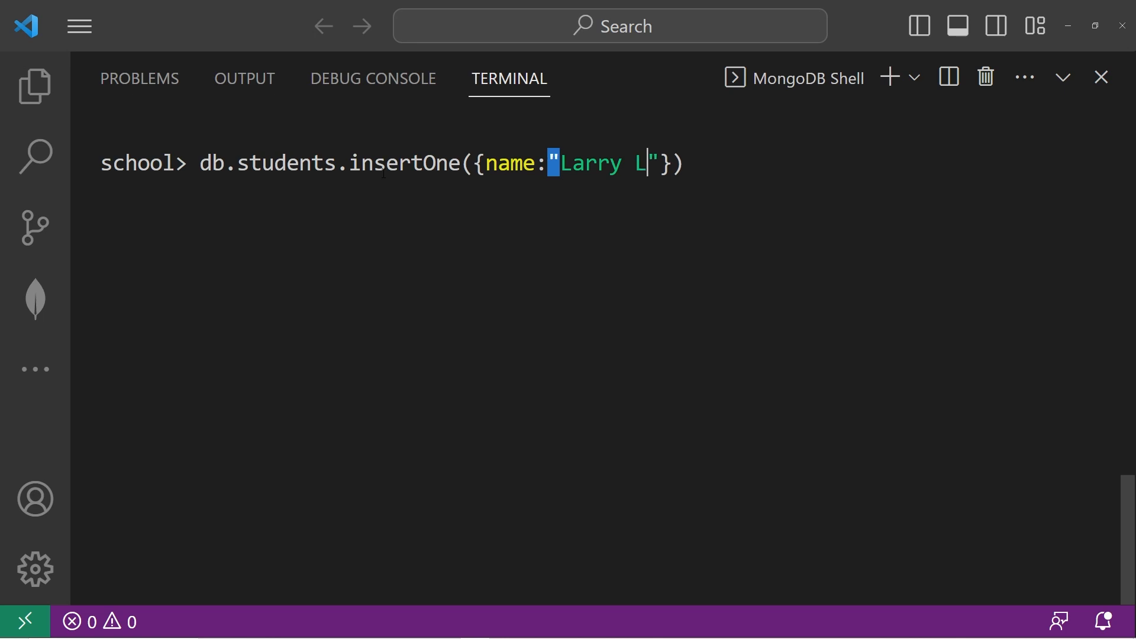
text(obster)
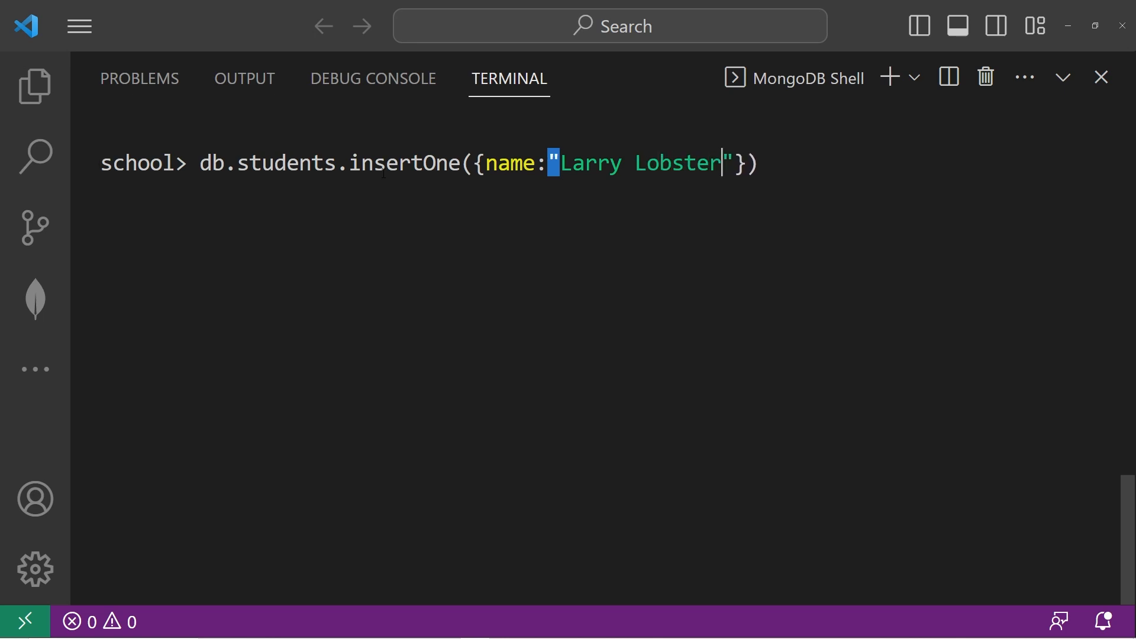
- Trim the name value down to just "Larry", removing Lobster and the trailing 123
key(BackSpace)
key(BackSpace)
key(BackSpace)
key(BackSpace)
key(BackSpace)
key(BackSpace)
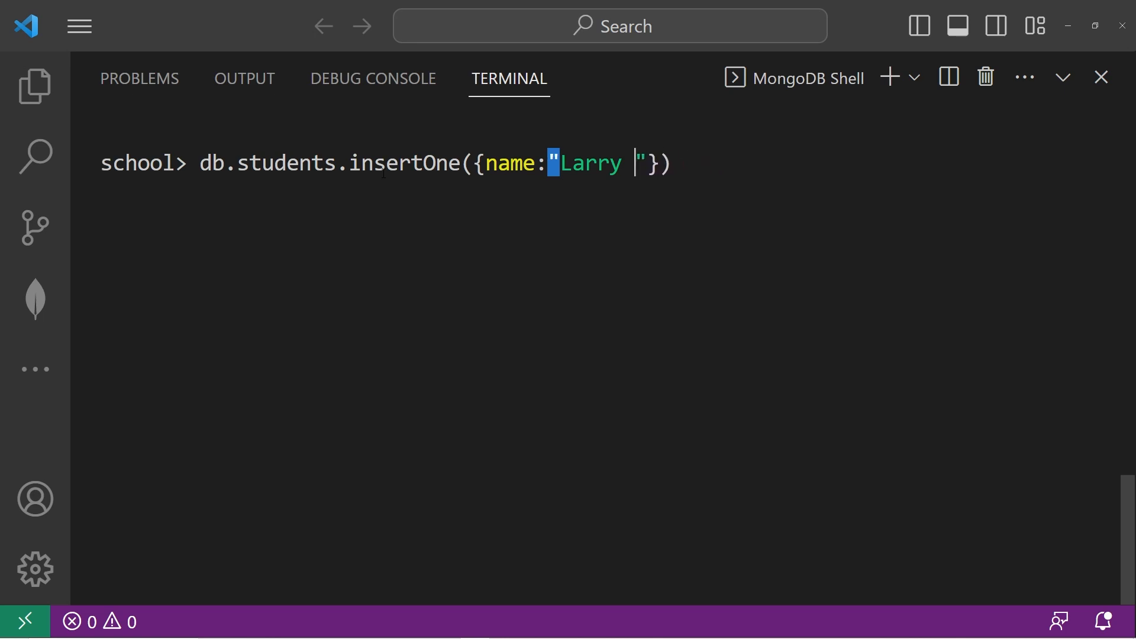
key(BackSpace)
text(123)
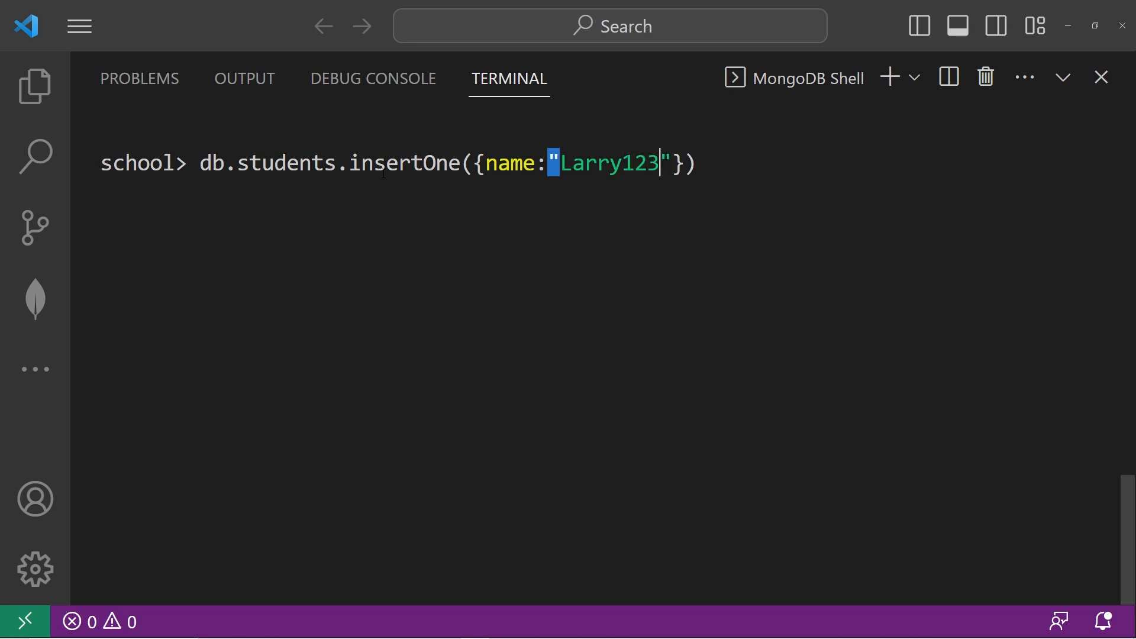
drag(660, 163, 624, 165)
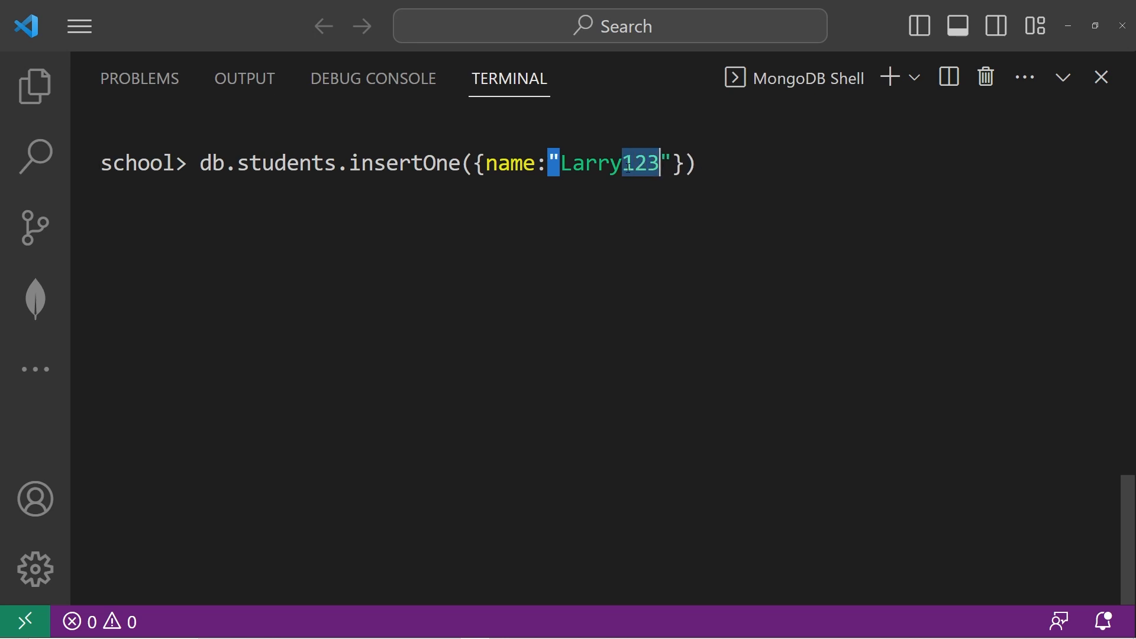
key(BackSpace)
key(BackSpace)
key(BackSpace)
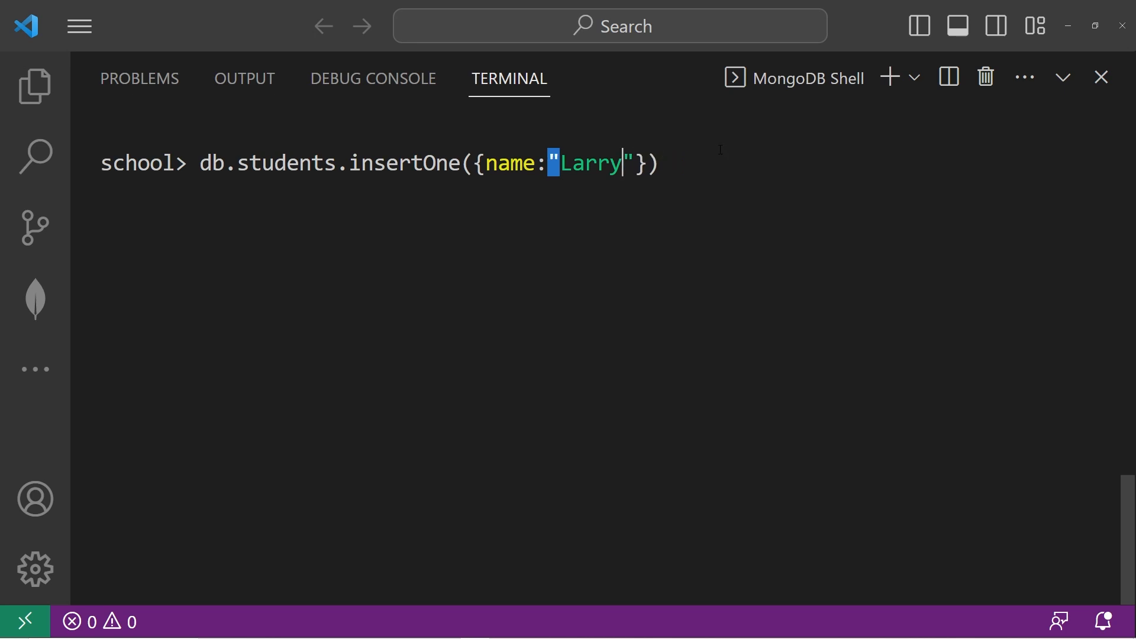
key(Right)
text(,)
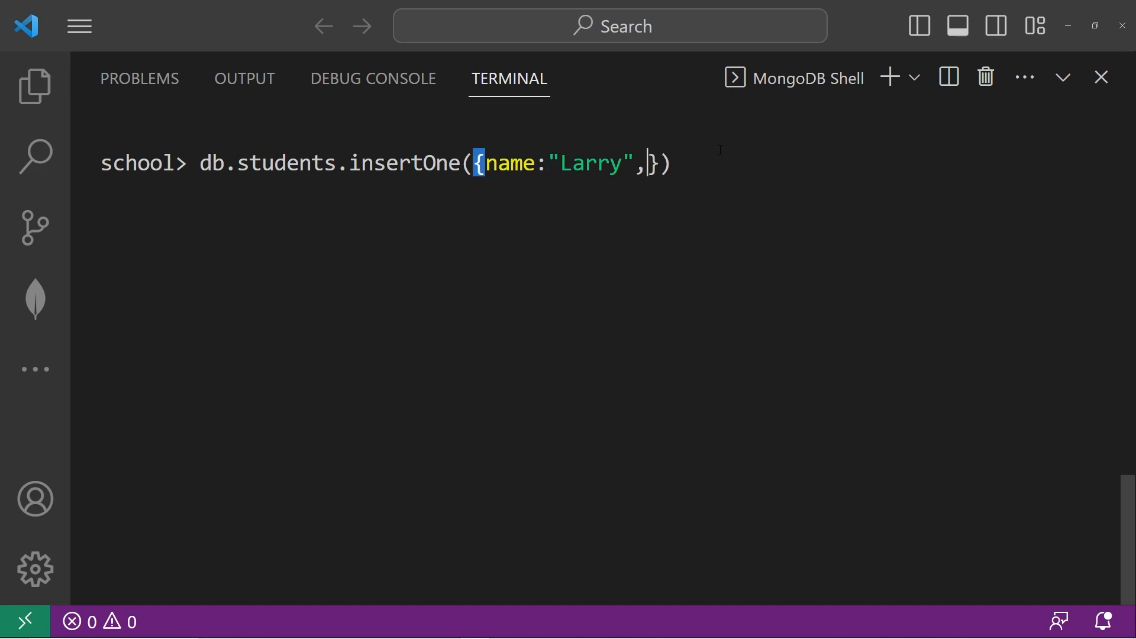
- Add age: 32 on a new line, dropping the trial .5 decimal
key(Return)
text(age)
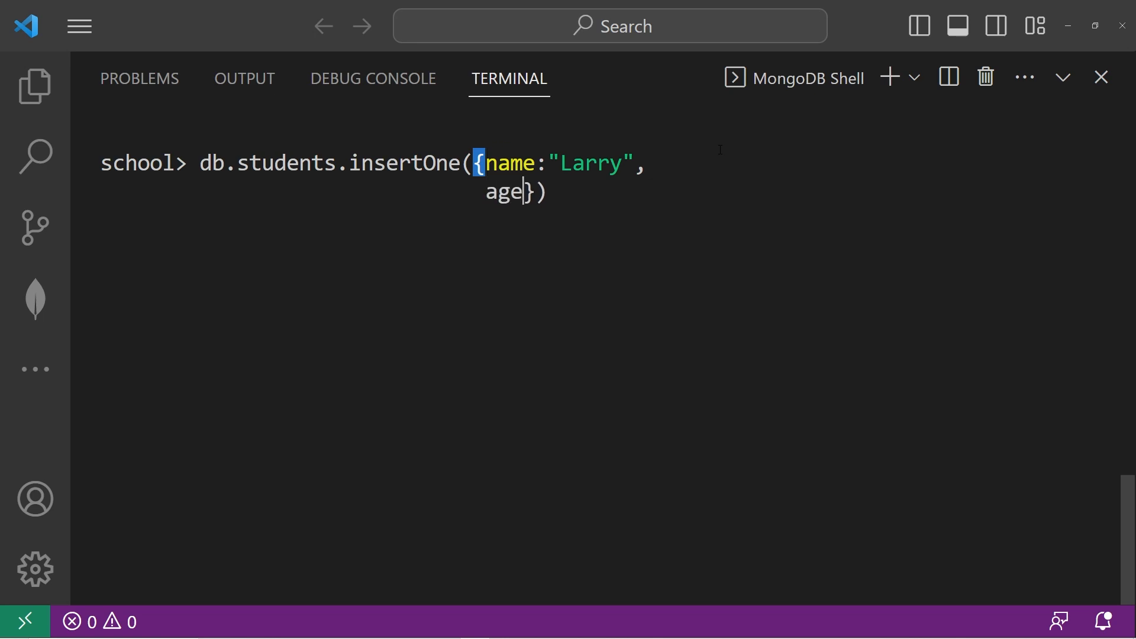
text(: )
text(32)
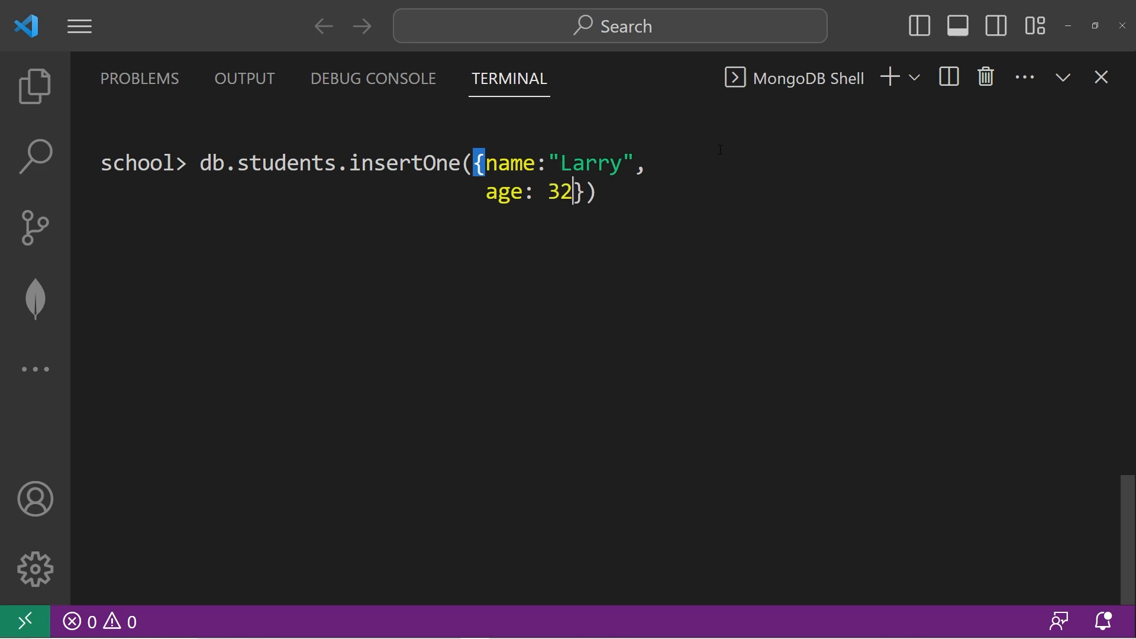
text(.5)
key(BackSpace)
key(BackSpace)
text(,)
- Add gpa: 2.8 on a new line after age
key(Return)
text(gpa)
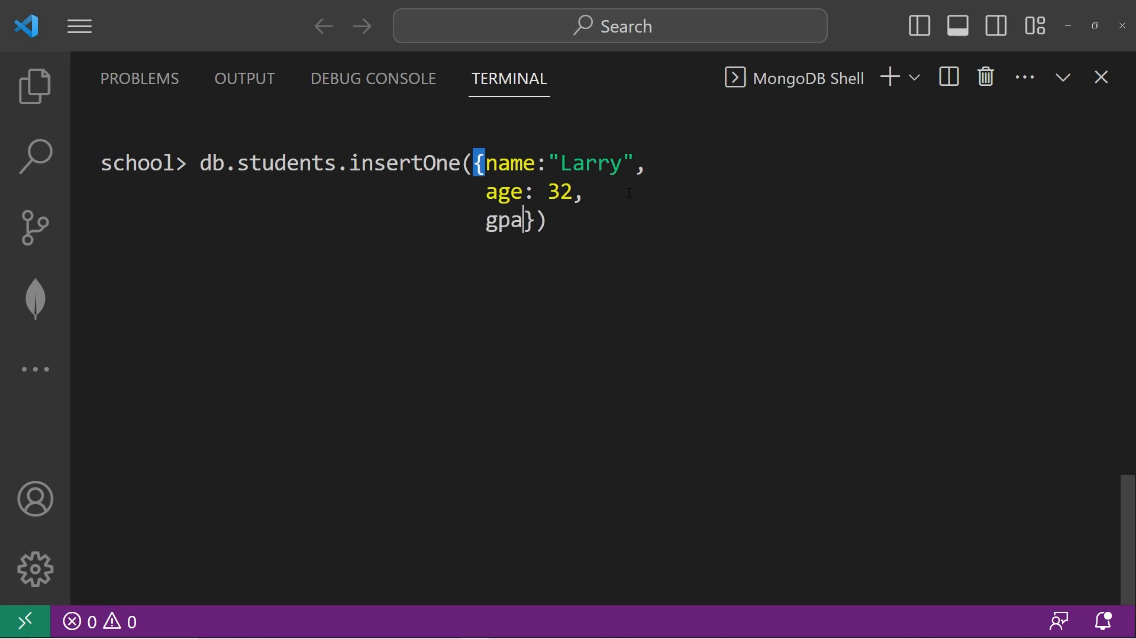
text(: )
text(2.)
text(8)
key(Left)
key(Left)
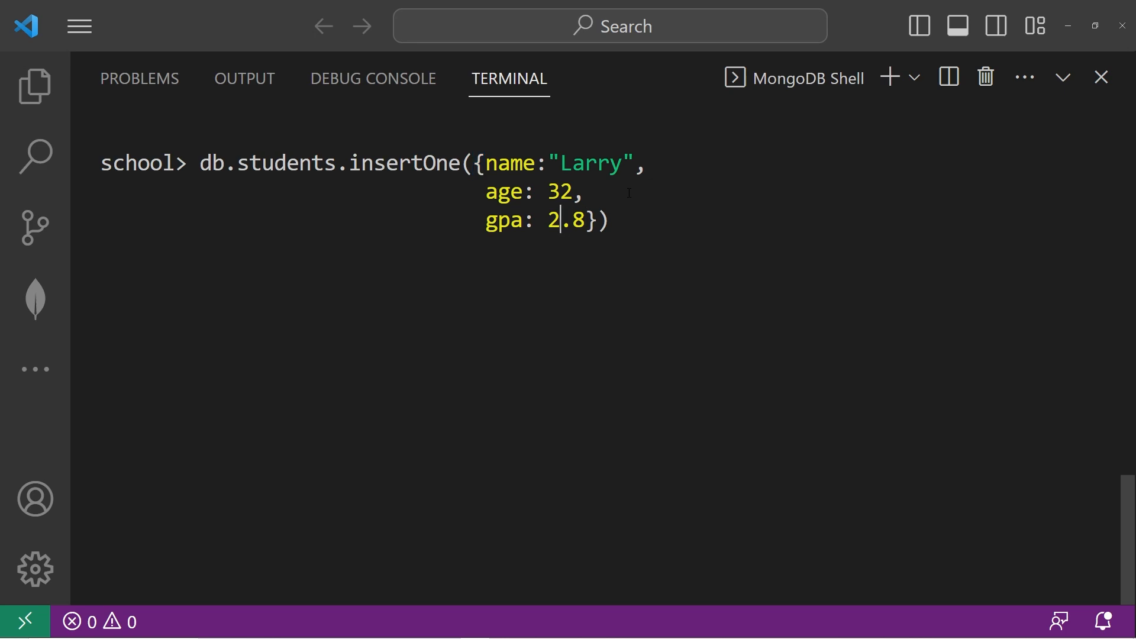
key(Right)
key(Right)
key(Left)
key(Left)
key(Right)
key(Right)
- Highlight the age 32 and gpa 2.8 values to compare integer and double, then deselect
double_click(558, 190)
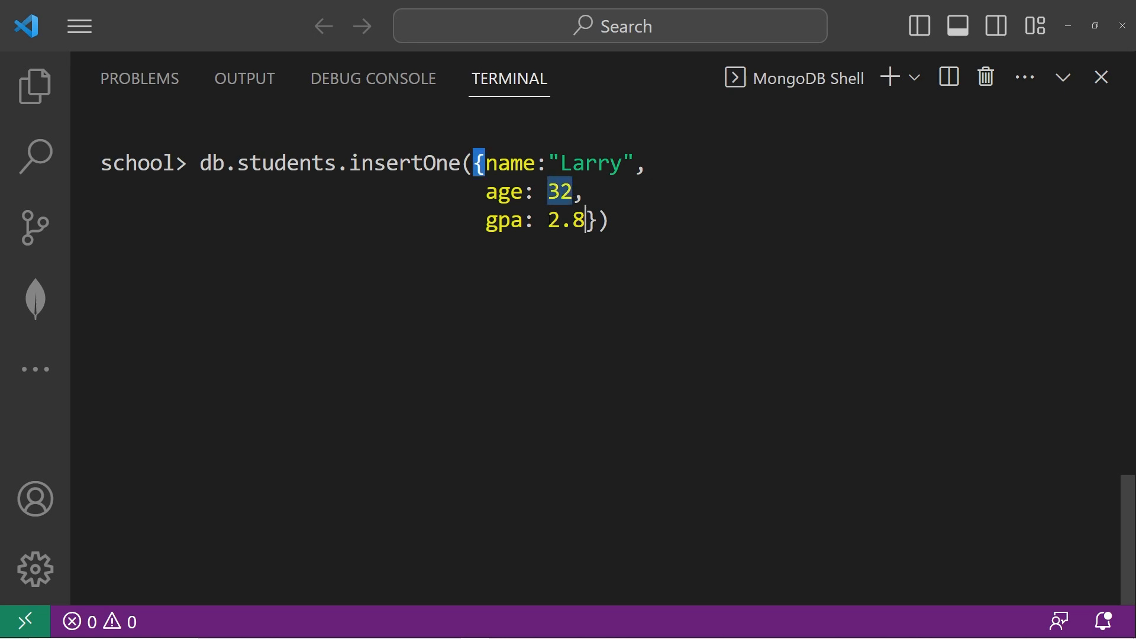
drag(547, 220, 587, 220)
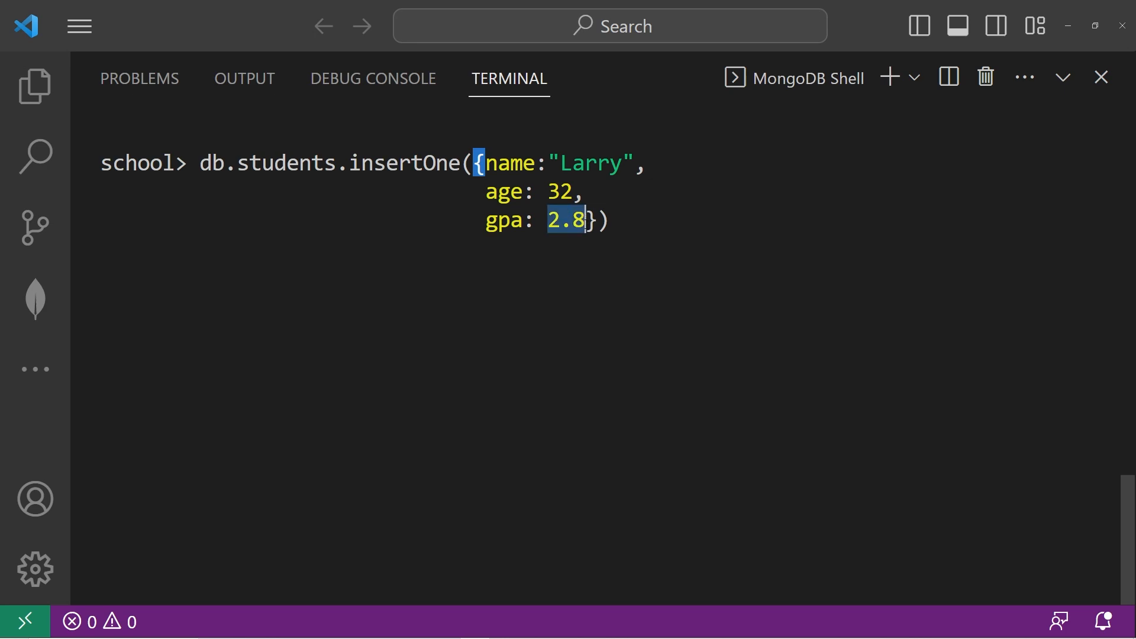
click(621, 310)
text(,)
- Add fullTime: false on a new line, discarding the trial true value
key(Return)
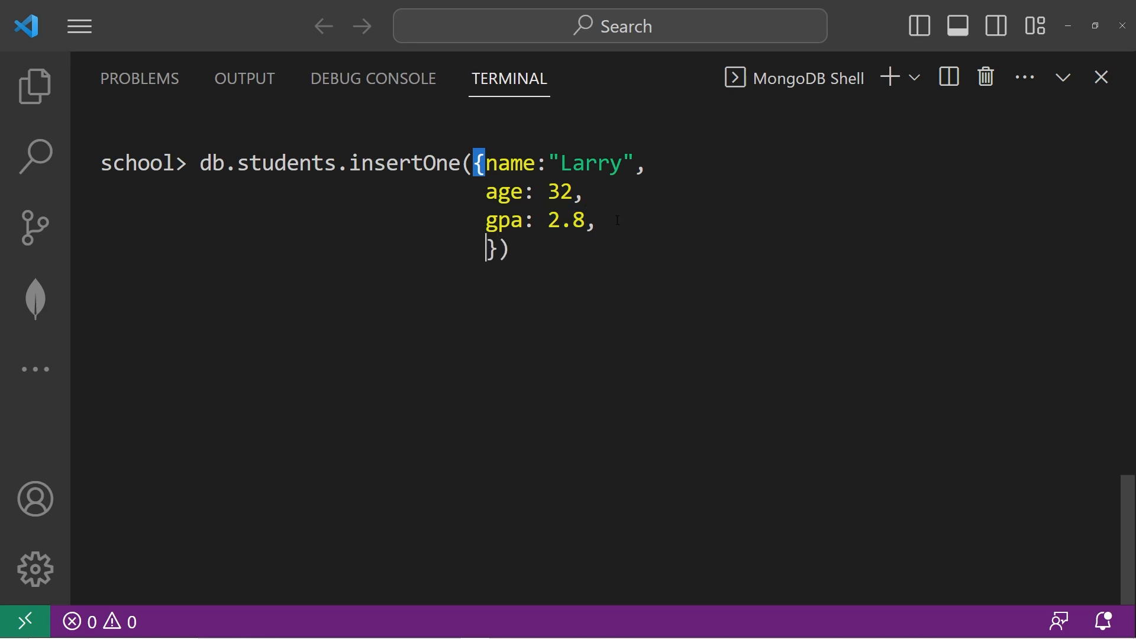
text(t)
text(rue)
key(BackSpace)
key(BackSpace)
key(BackSpace)
key(BackSpace)
text(f)
text(alse)
key(BackSpace)
key(BackSpace)
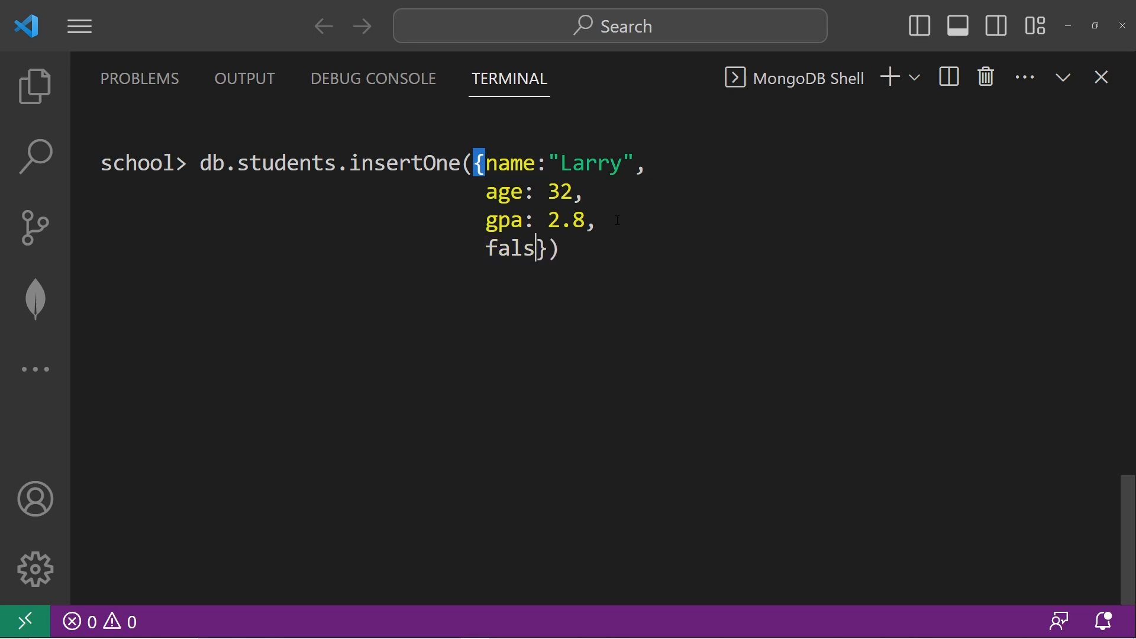
key(BackSpace)
key(BackSpace)
key(BackSpace)
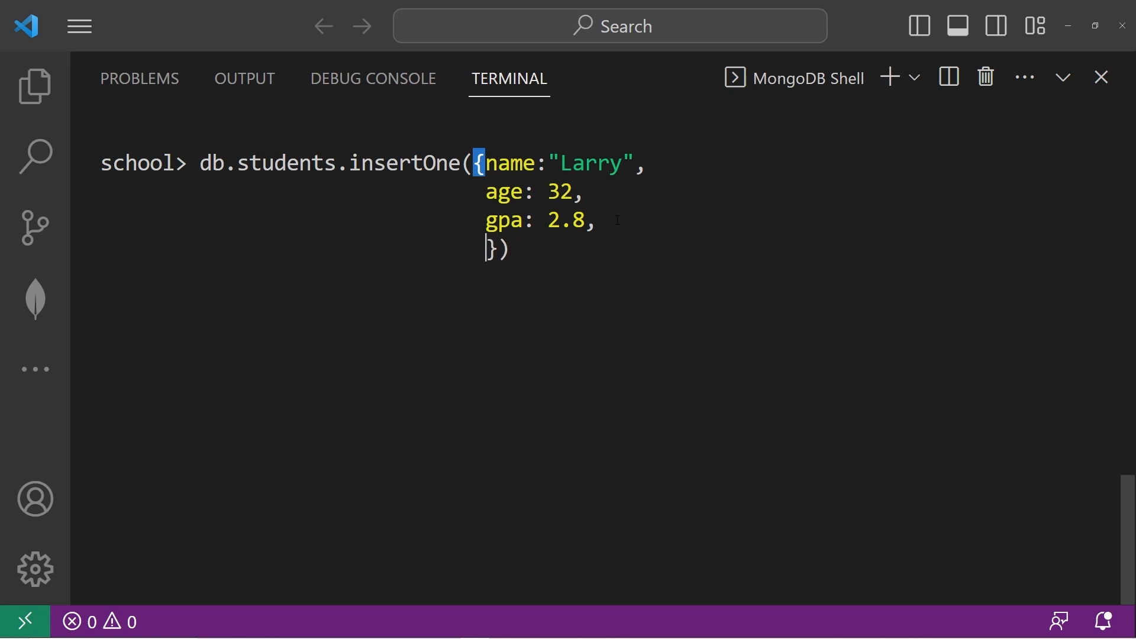
text(f)
text(ullTime)
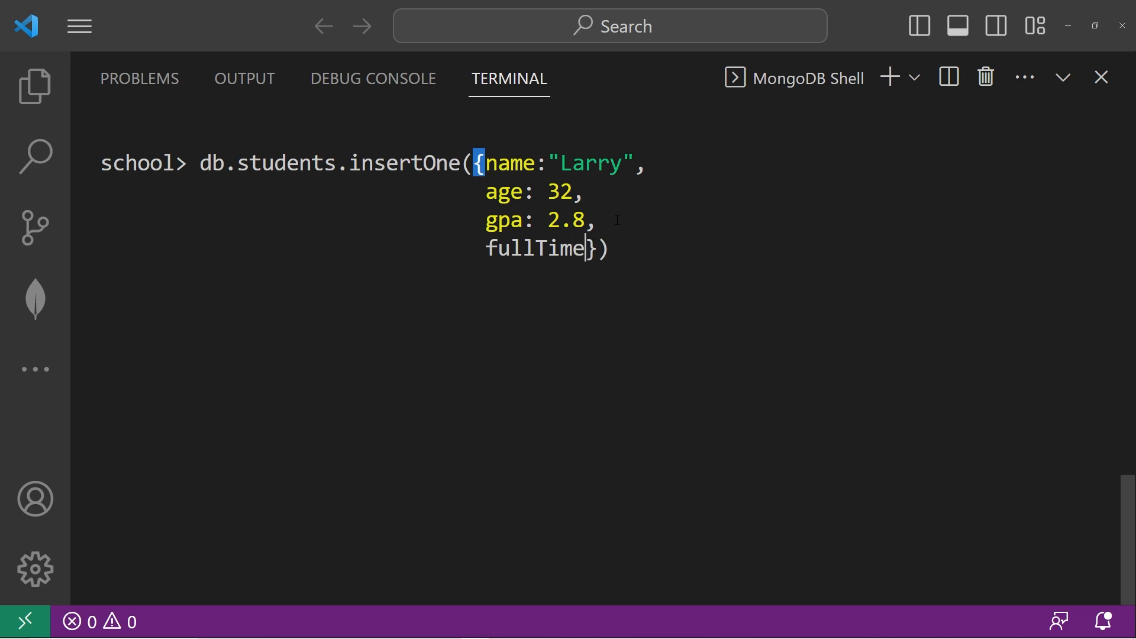
text(: )
text(t)
text(rue)
key(BackSpace)
key(BackSpace)
key(BackSpace)
key(BackSpace)
text(false)
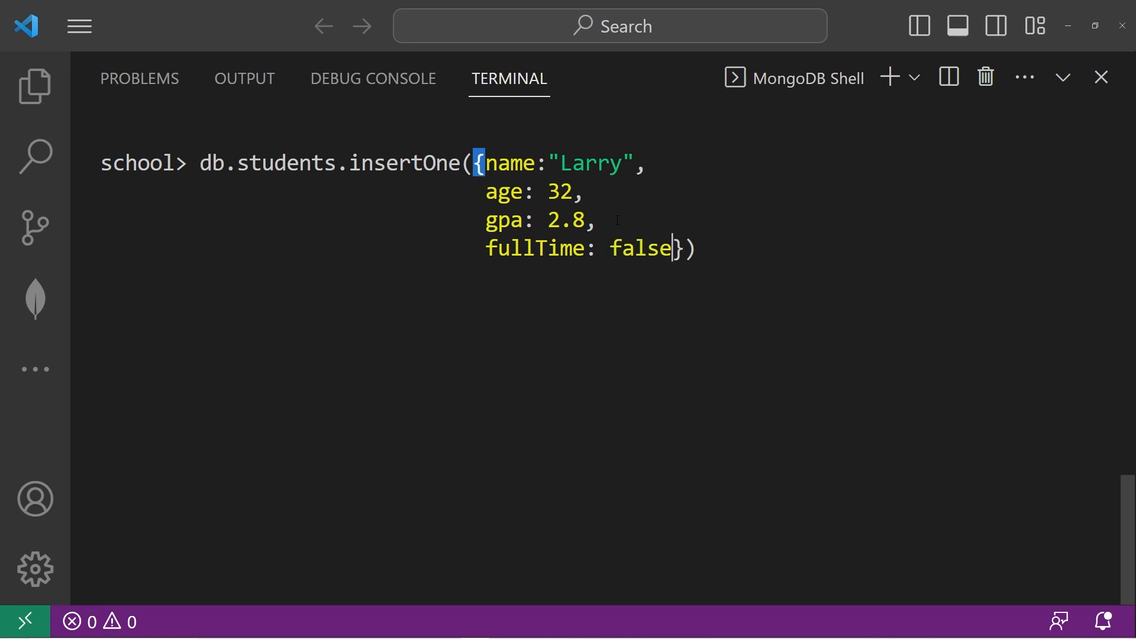
text(,)
- Add registerDate: new Date() on a new line, briefly trying a quoted string inside Date()
key(Return)
text(register)
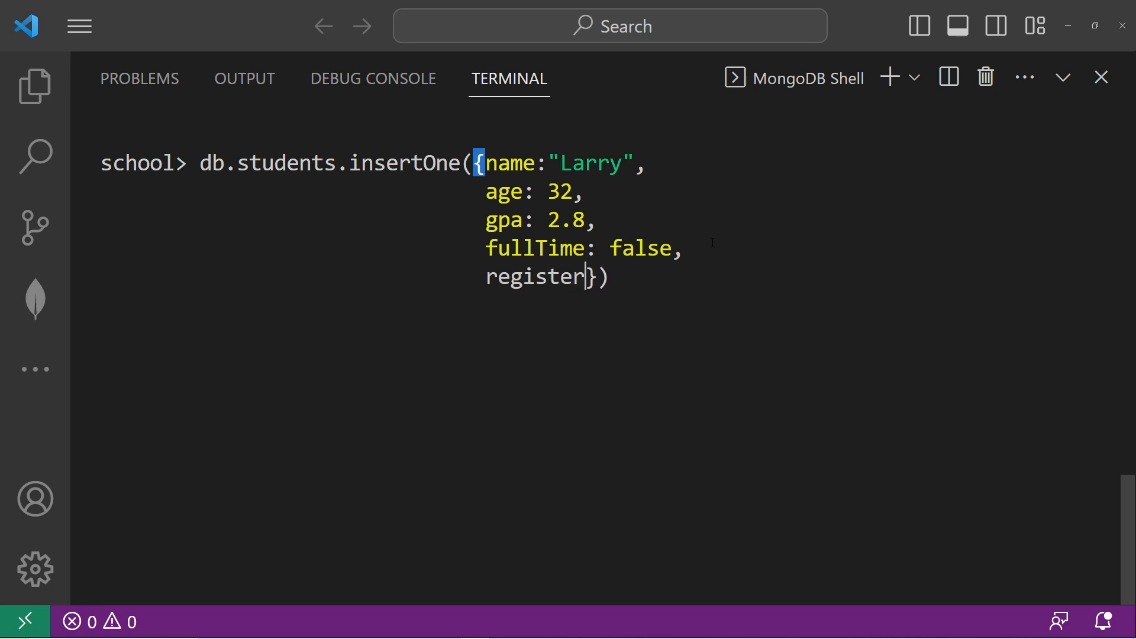
text(Date)
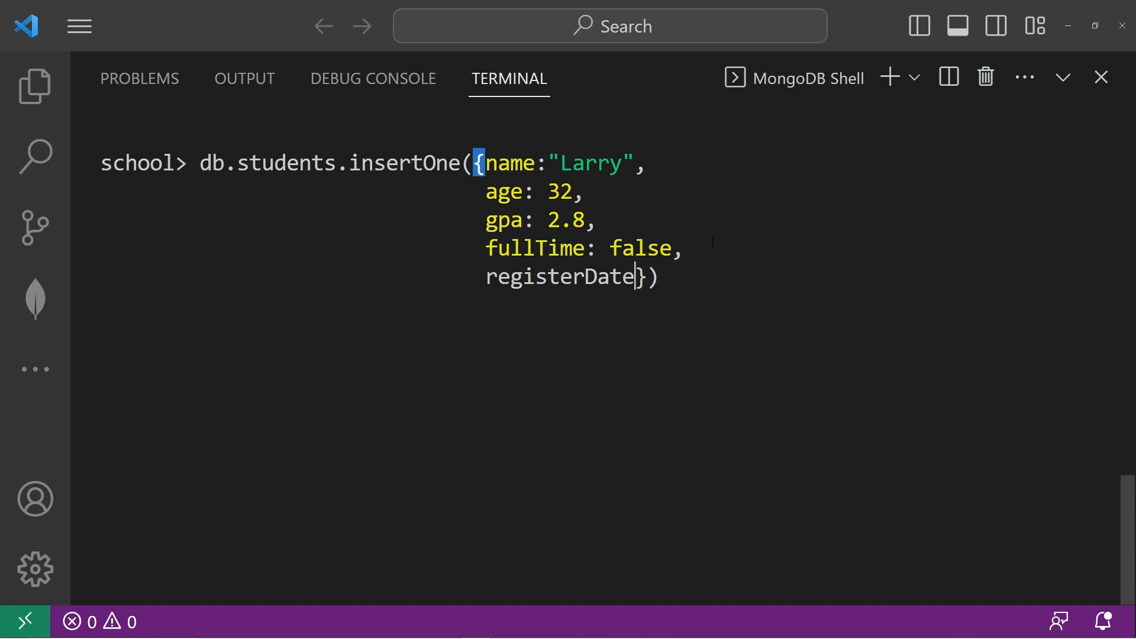
text(: )
text(new )
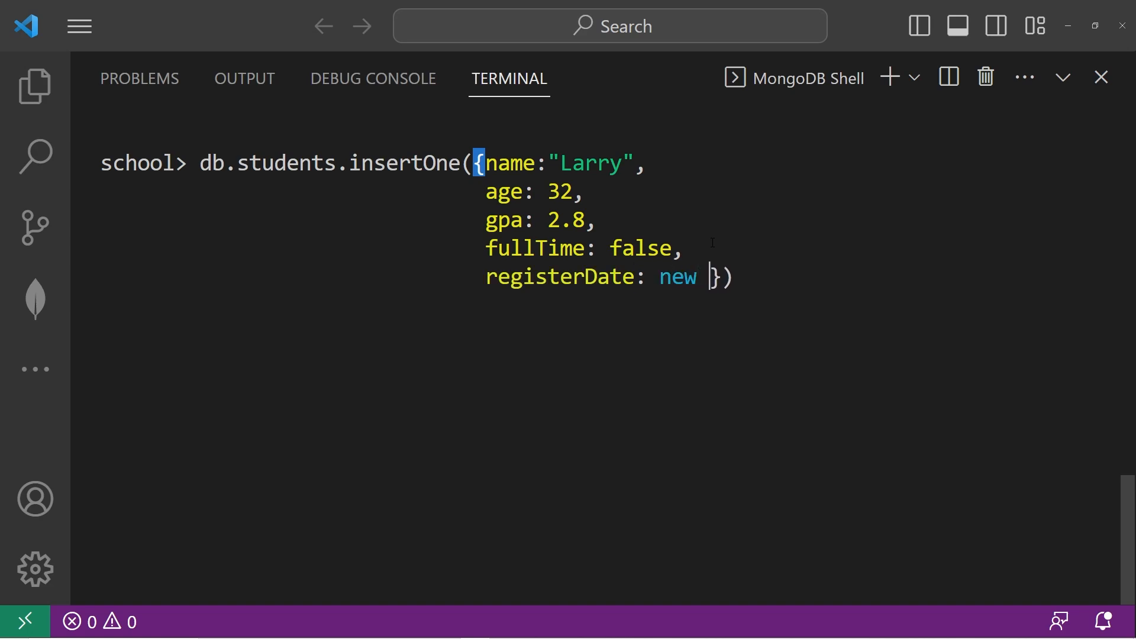
text(Date)
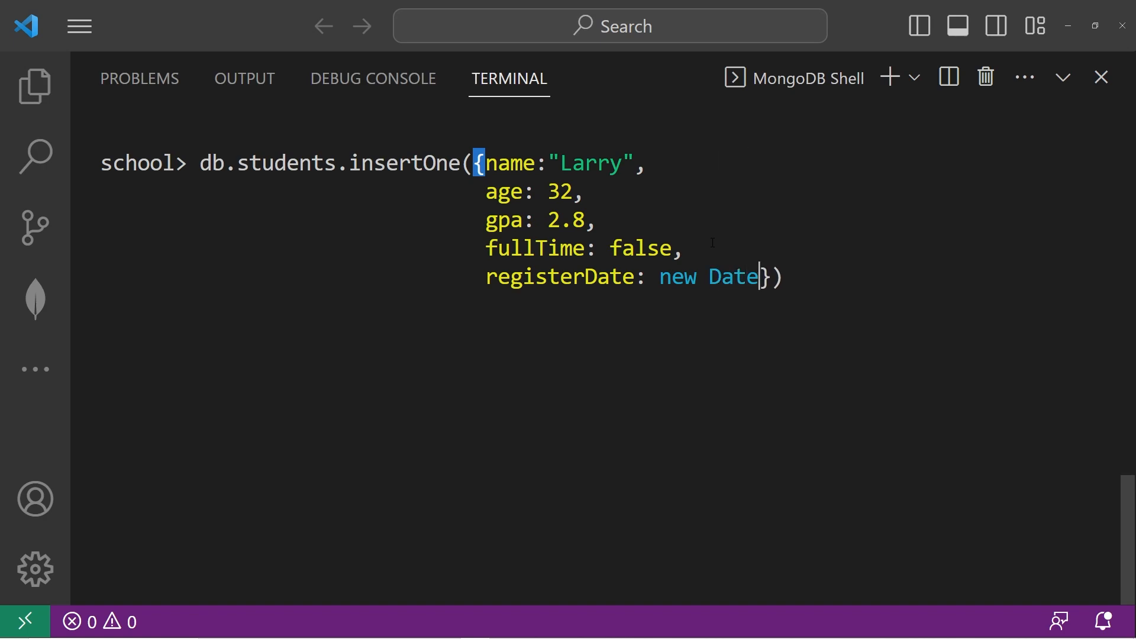
text(())
key(Left)
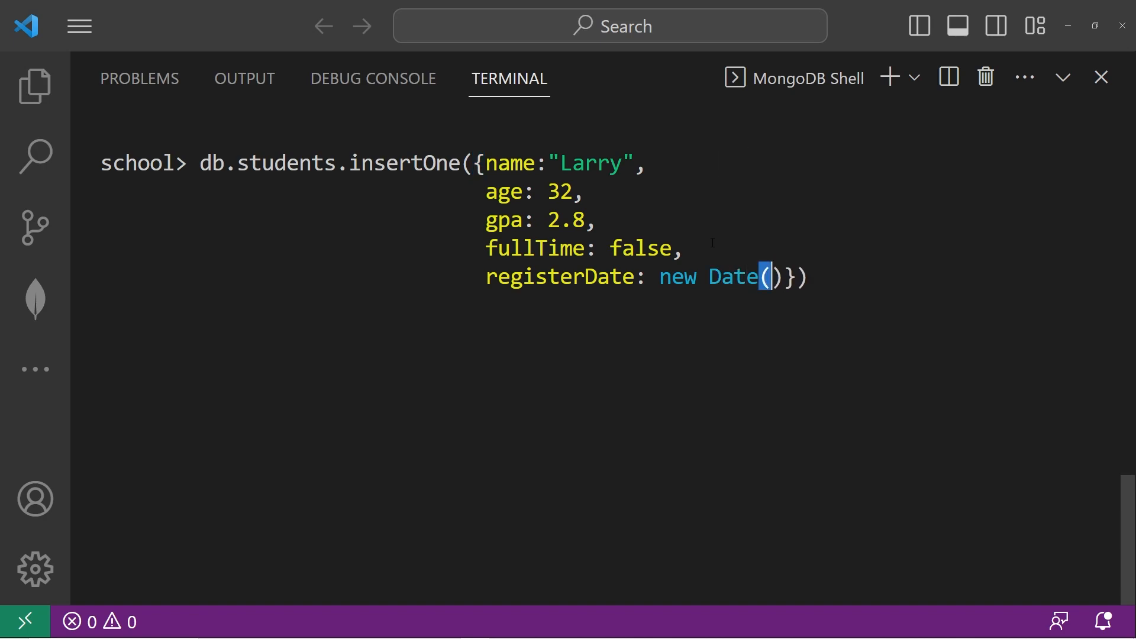
text("")
key(Left)
text(2)
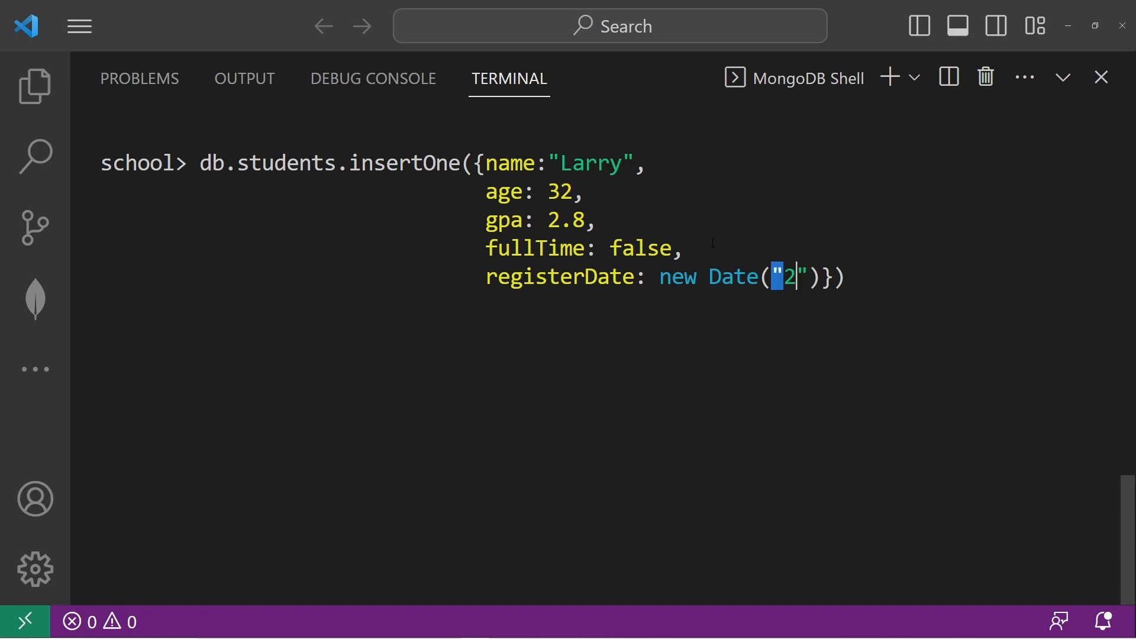
text(023-01-)
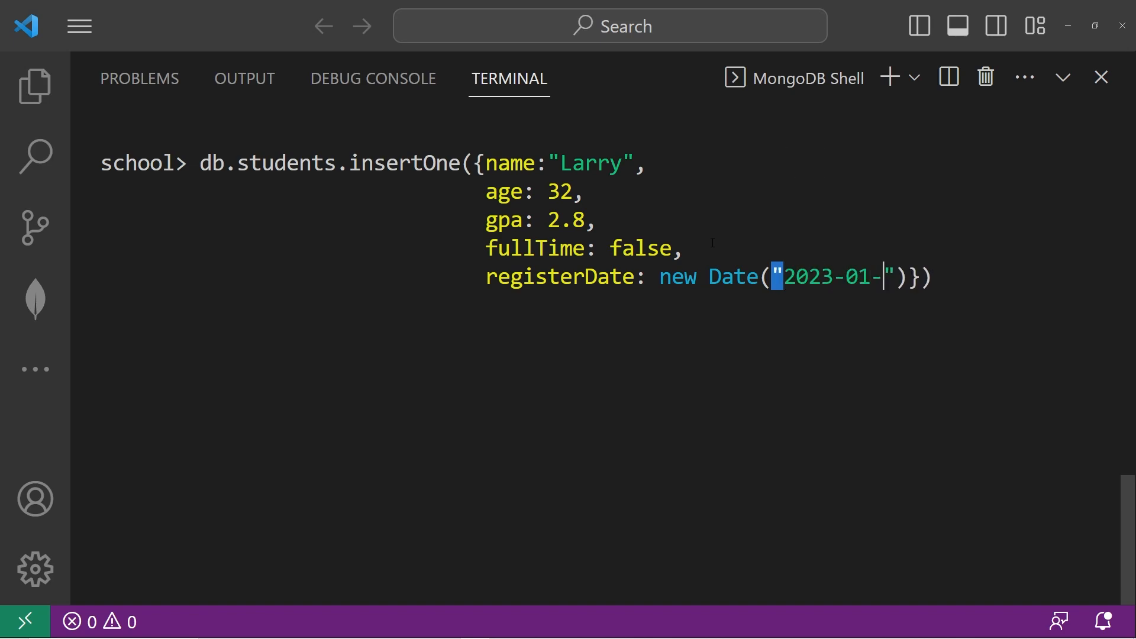
text(02T0)
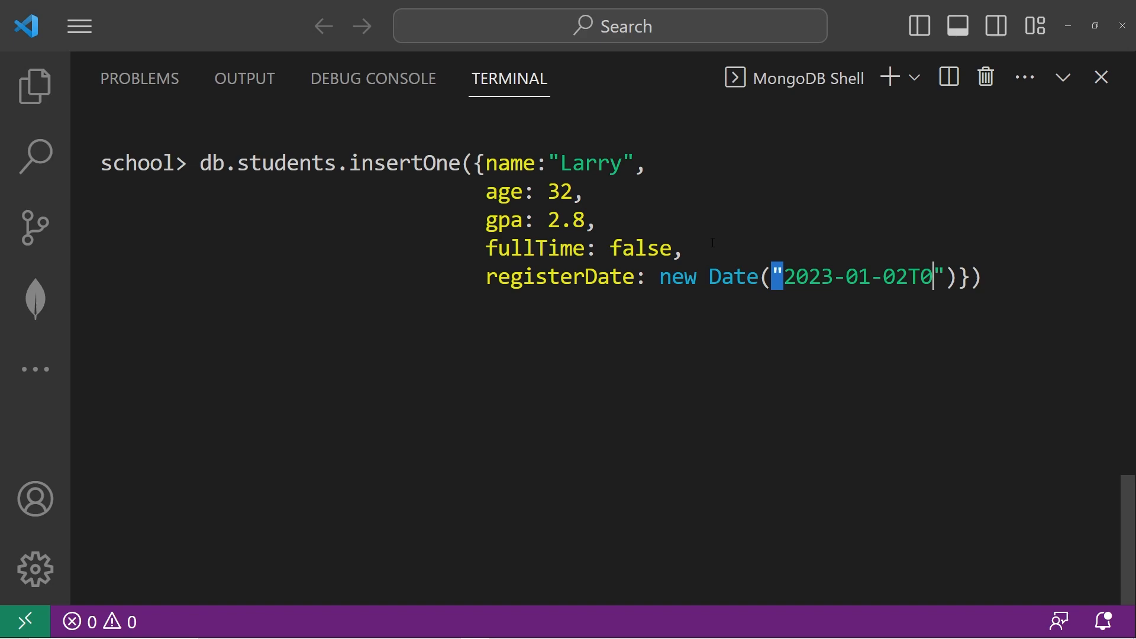
text(0:00:0)
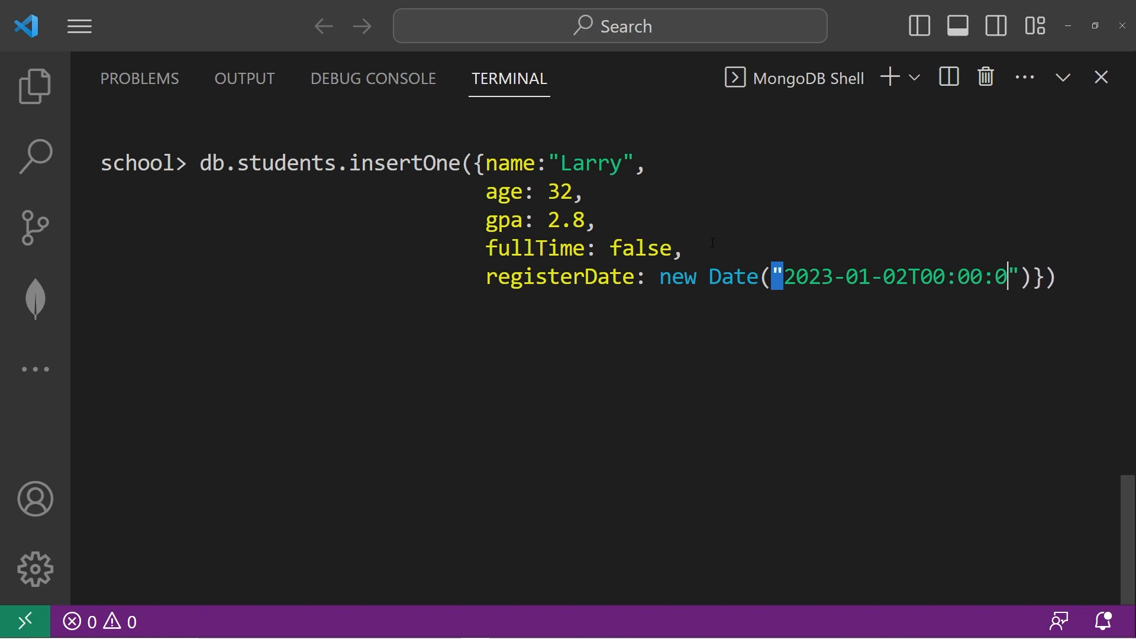
text(0)
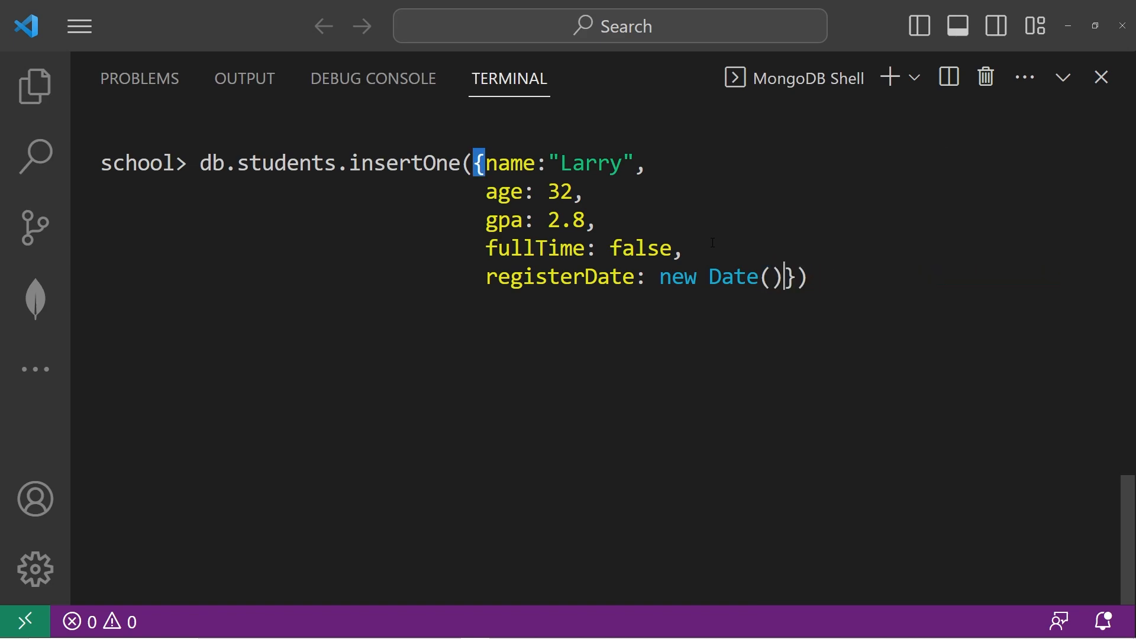
text(,)
- Add gradutionDate: null on a new line and point out the "Larry" string value
key(Return)
text(gradution)
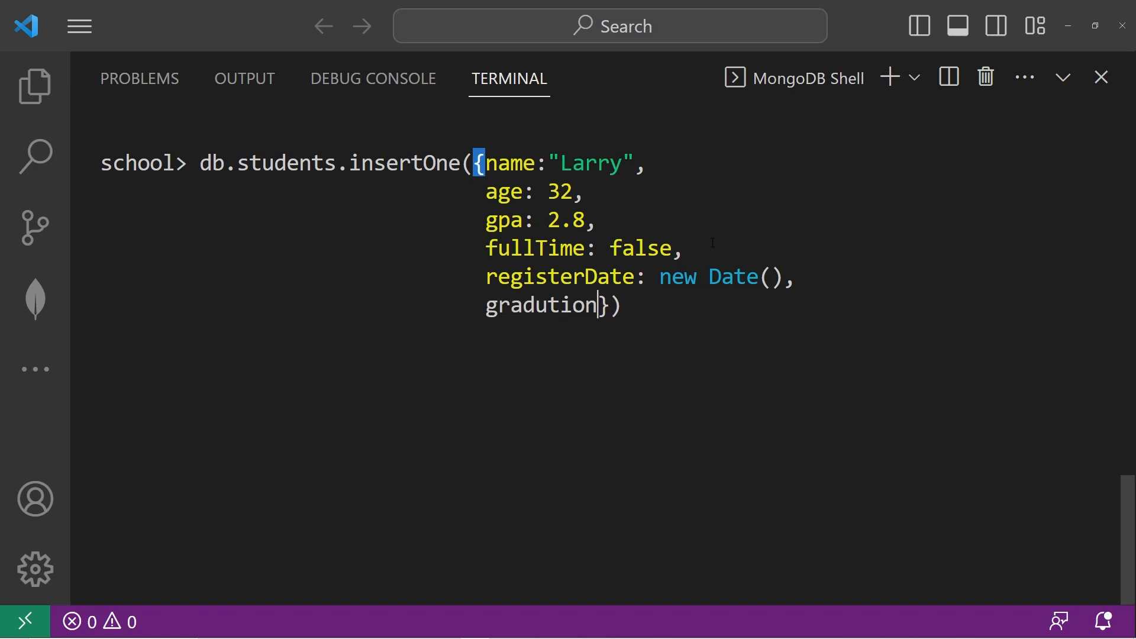
text(Date: )
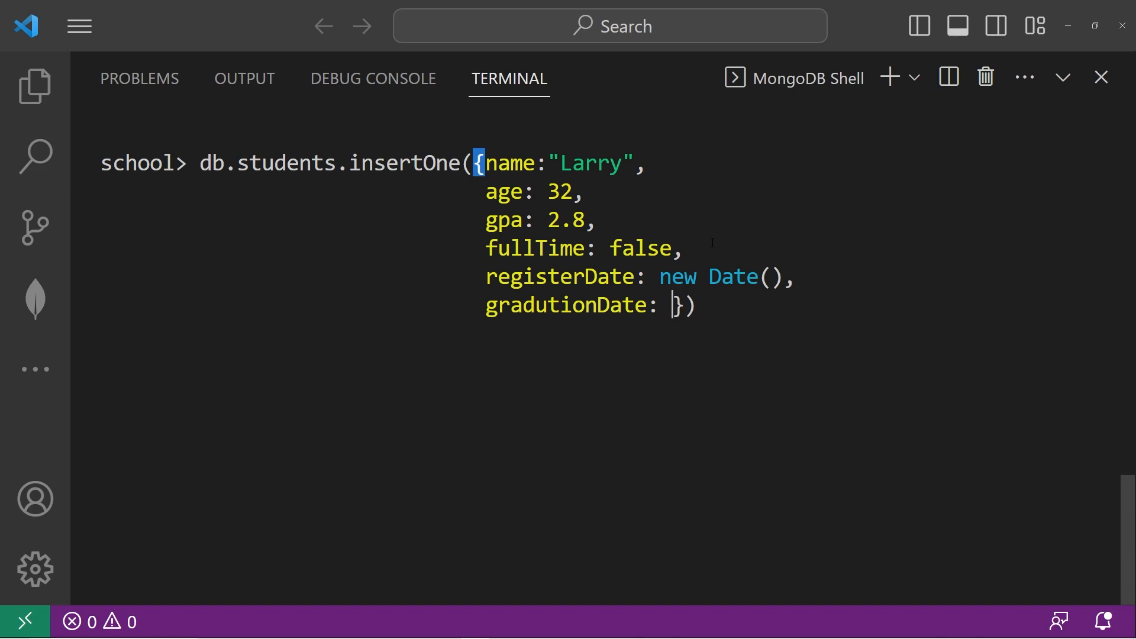
text(null)
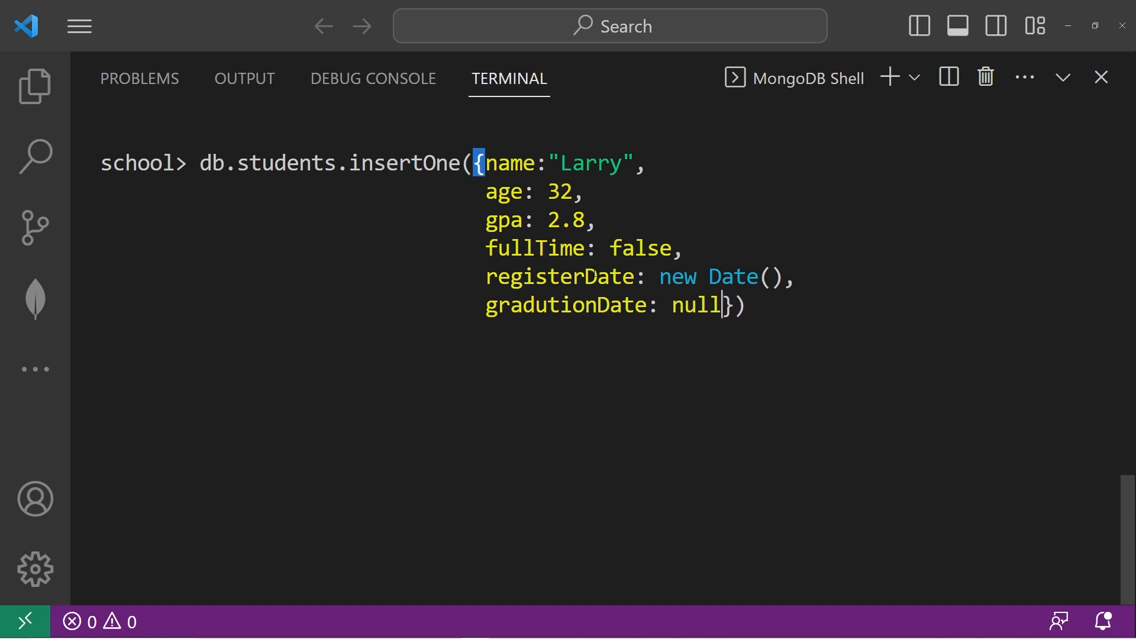
drag(549, 163, 636, 163)
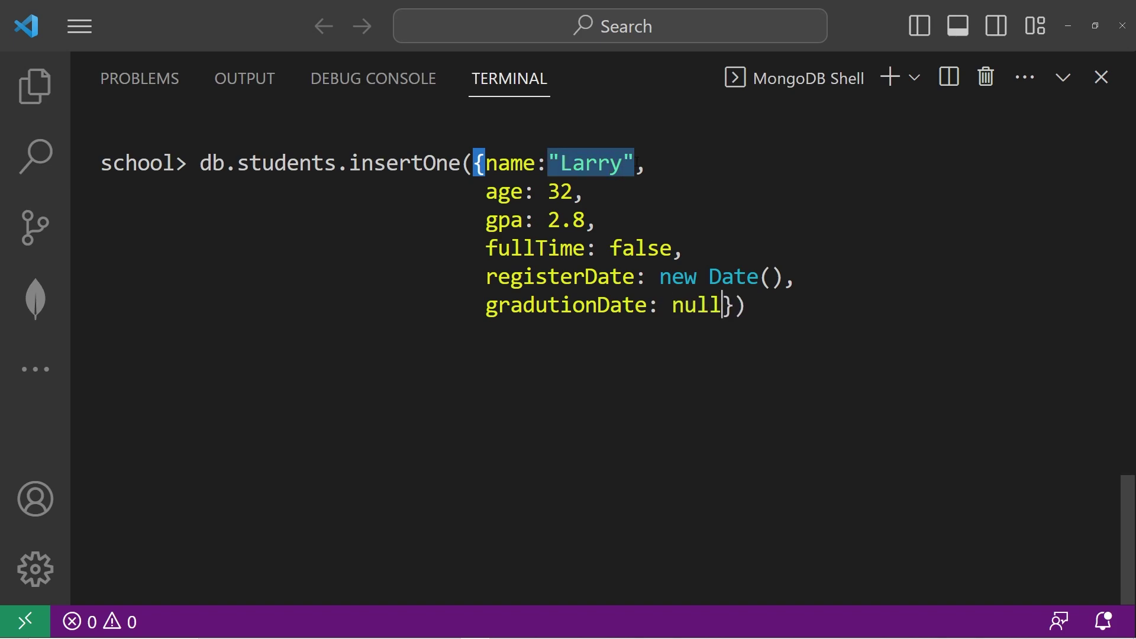
click(658, 284)
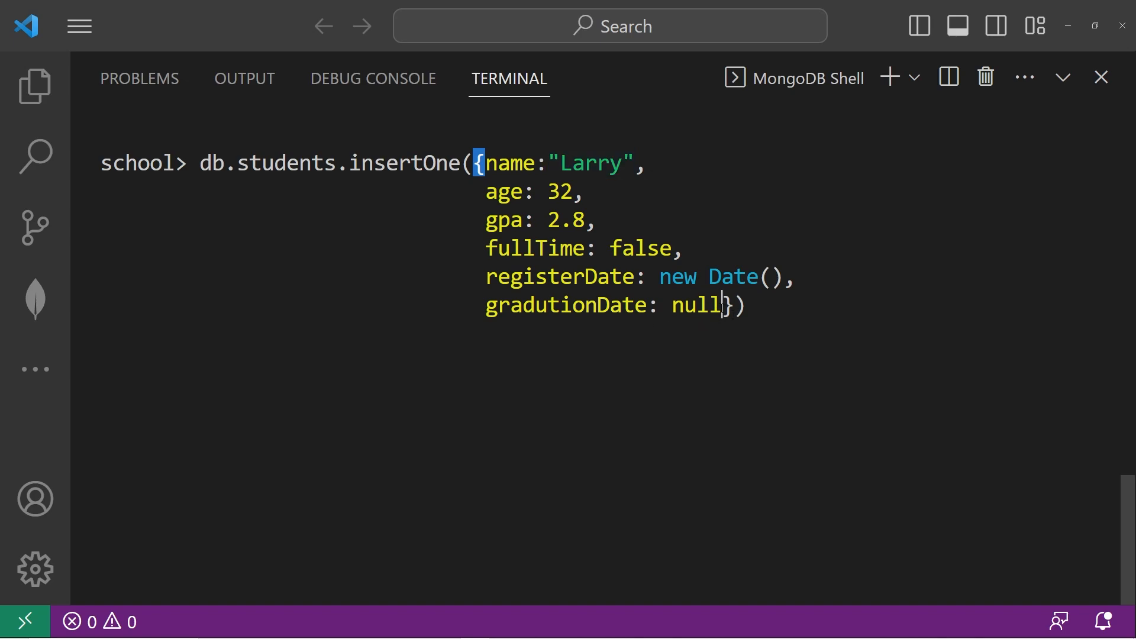
- Highlight the gradutionDate field and its null value for emphasis, then deselect
drag(724, 304, 486, 305)
click(682, 302)
drag(671, 304, 722, 305)
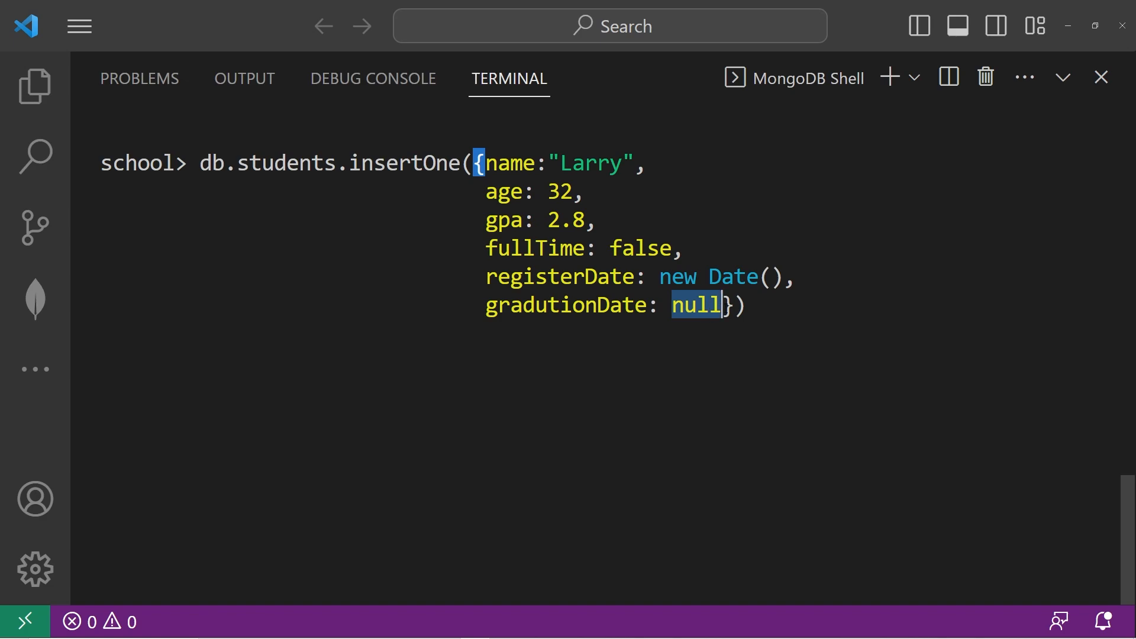
click(724, 305)
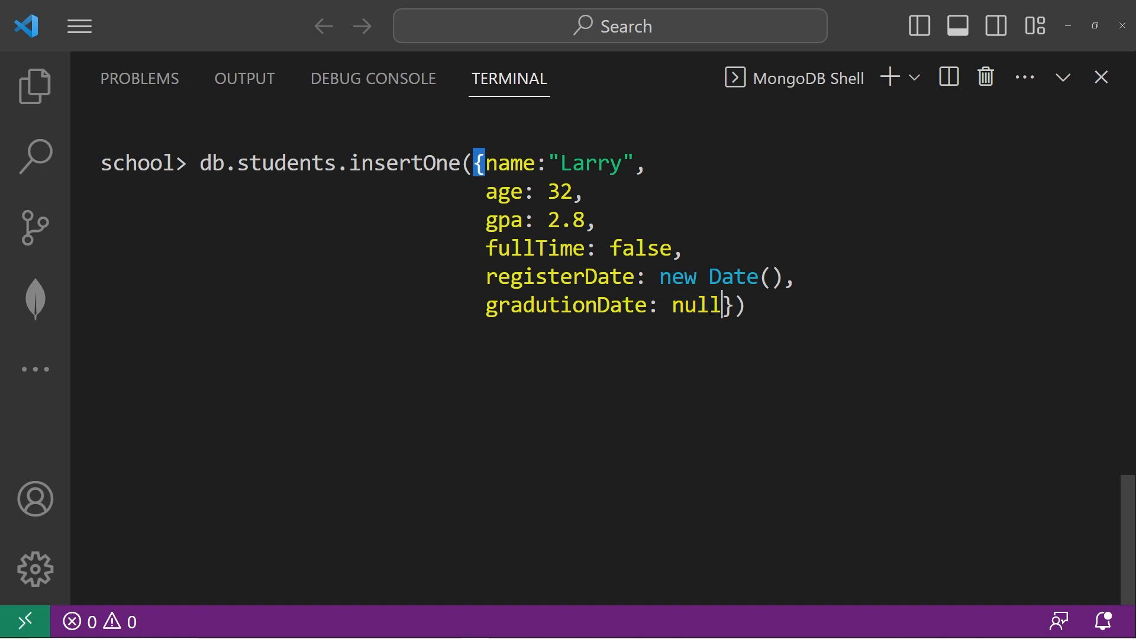
text(,)
- Add courses: ["Biology", "Chemistry", "Calculus"] on a new line
key(Return)
text(courses)
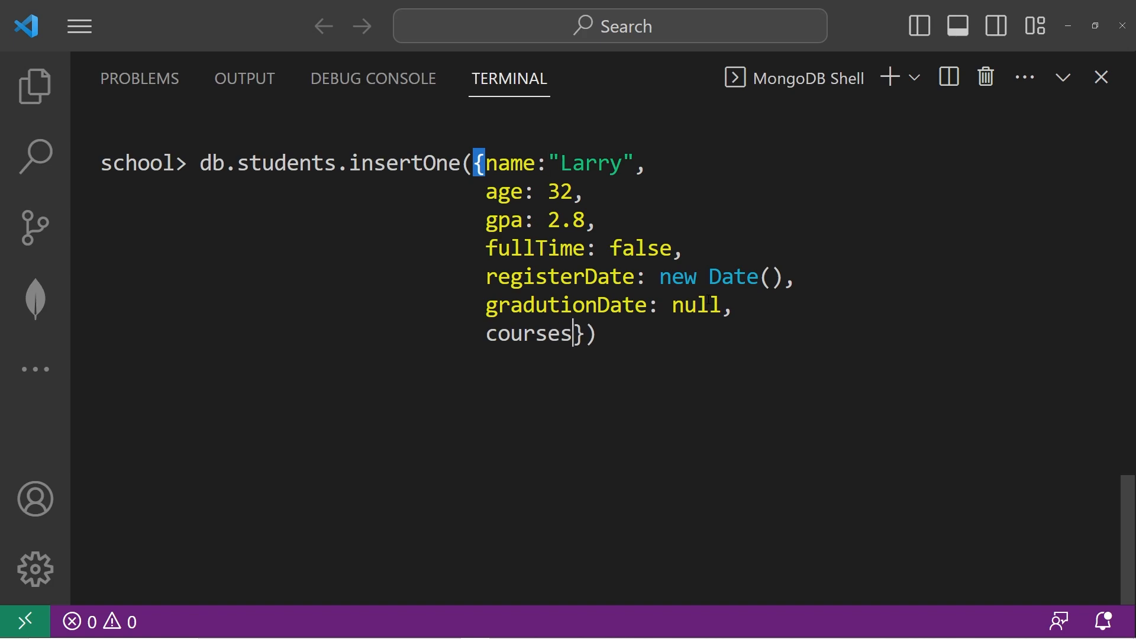
text(:)
text([])
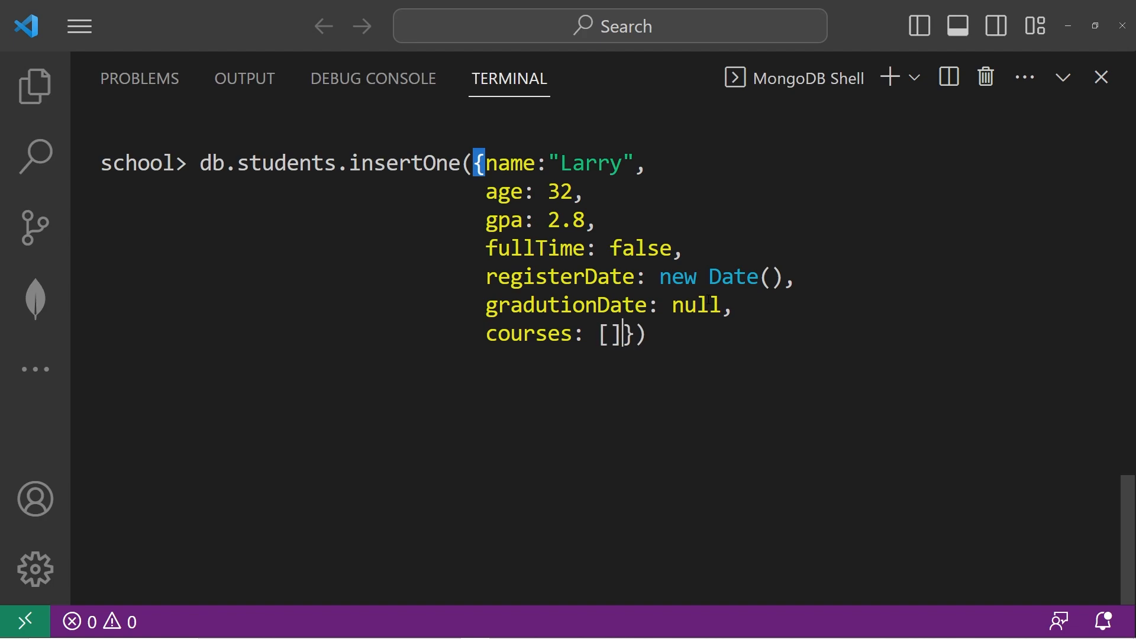
key(Left)
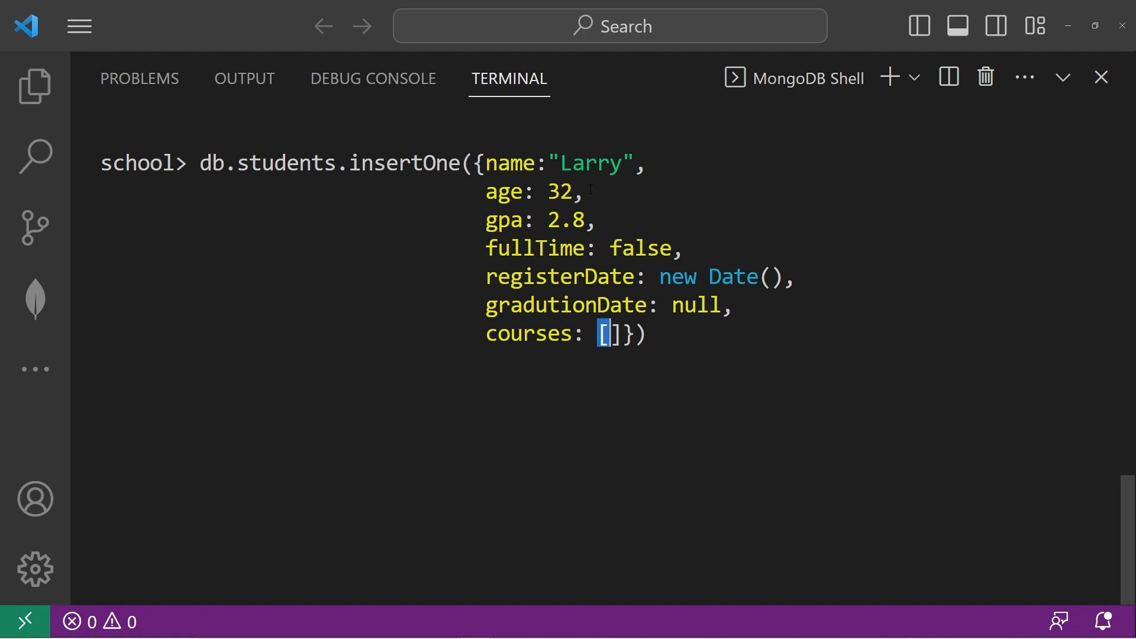
text("")
key(Left)
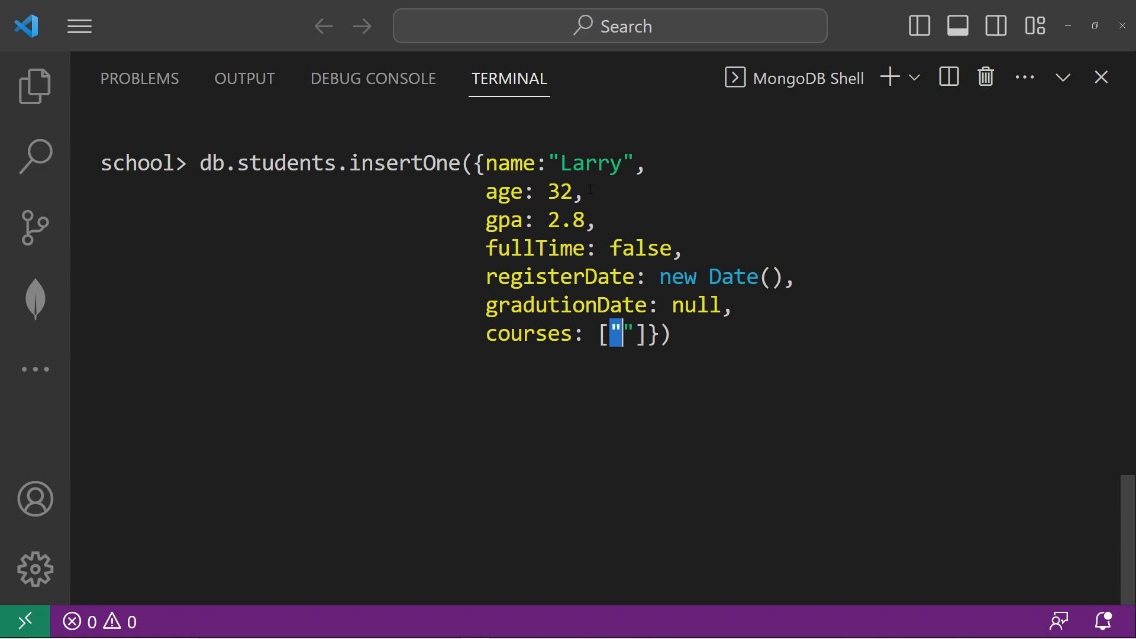
text(Bi)
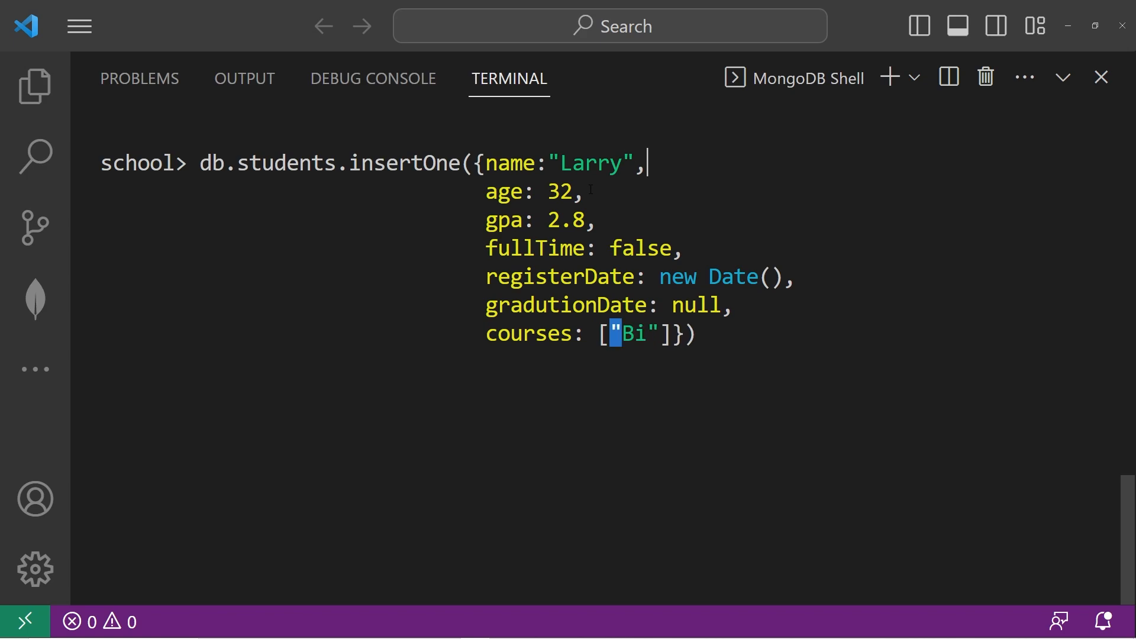
text(ology)
key(Right)
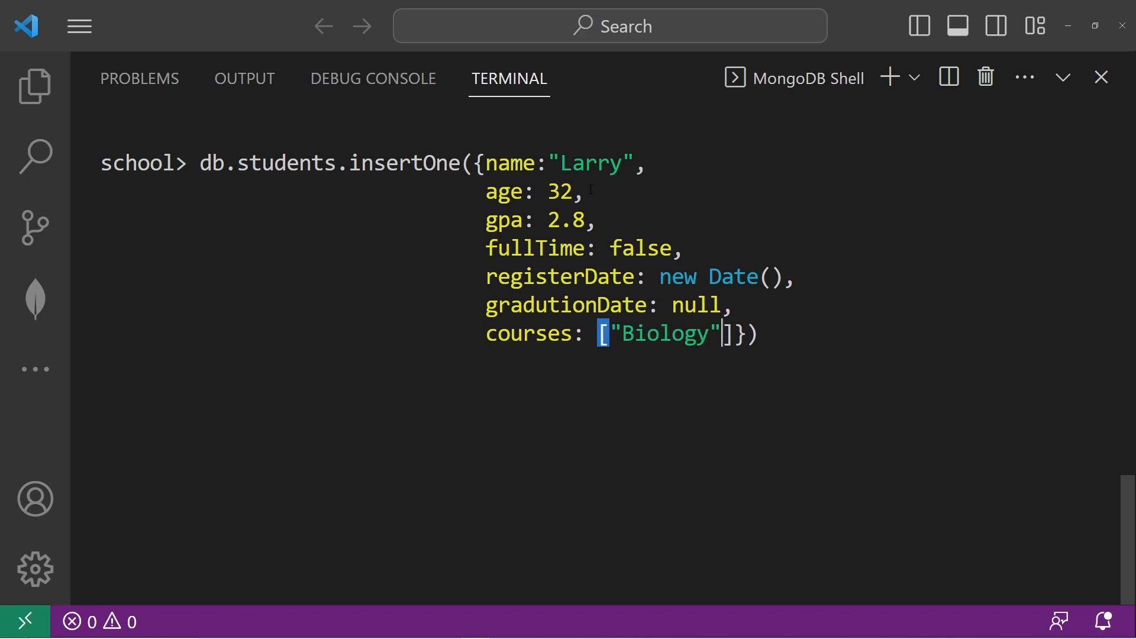
text(, "")
key(Left)
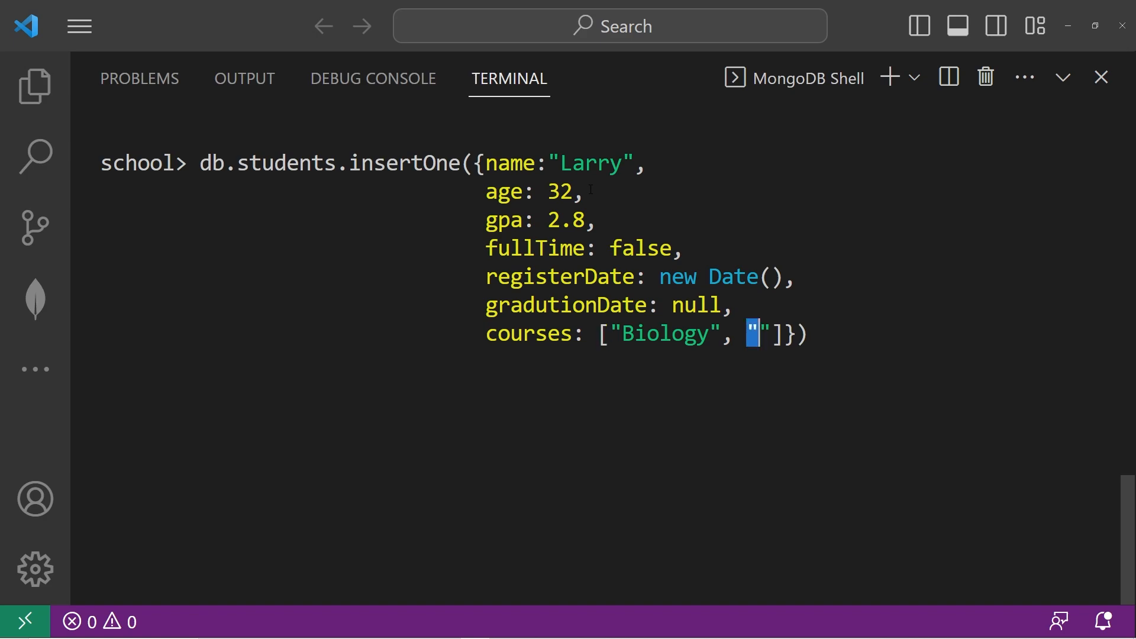
text(Chemis)
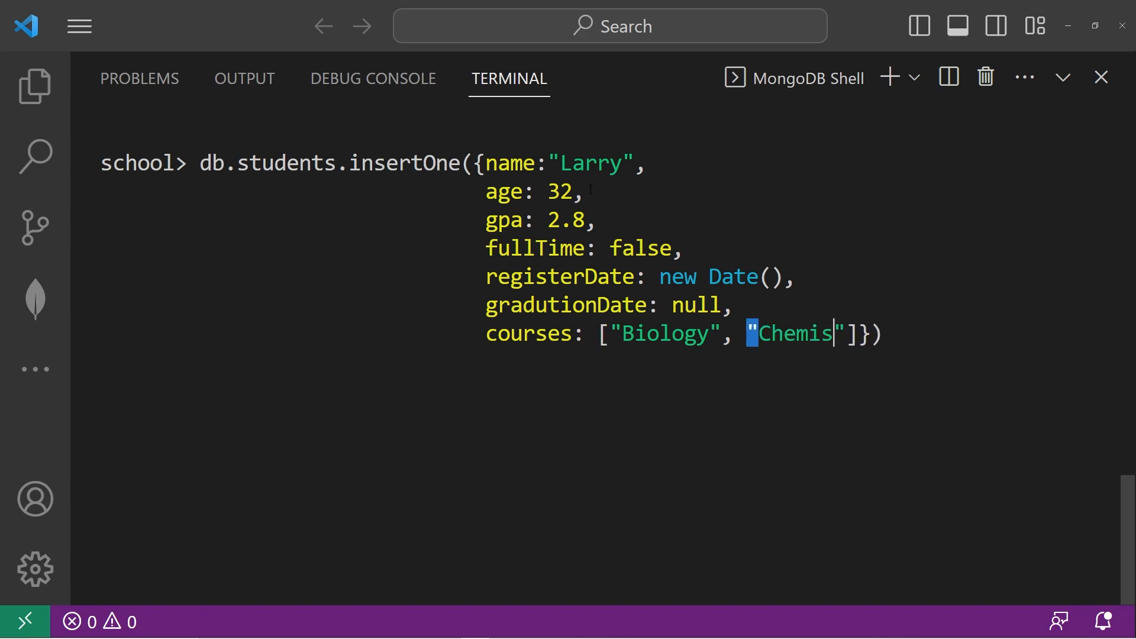
text(try)
key(Right)
text(, )
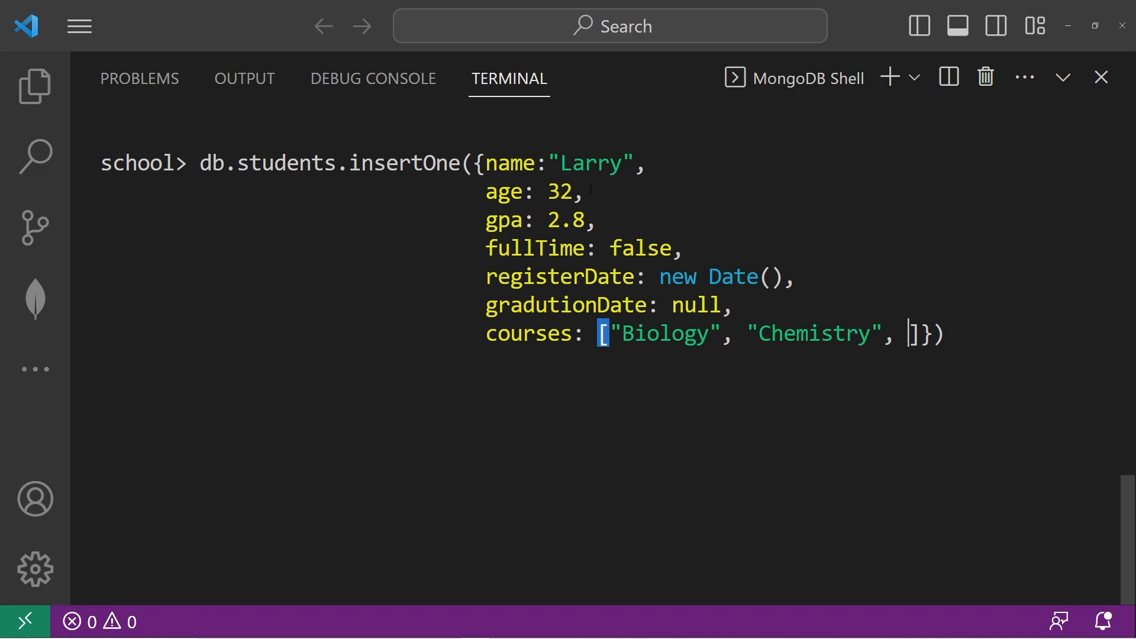
text("")
key(Left)
text(Calcul)
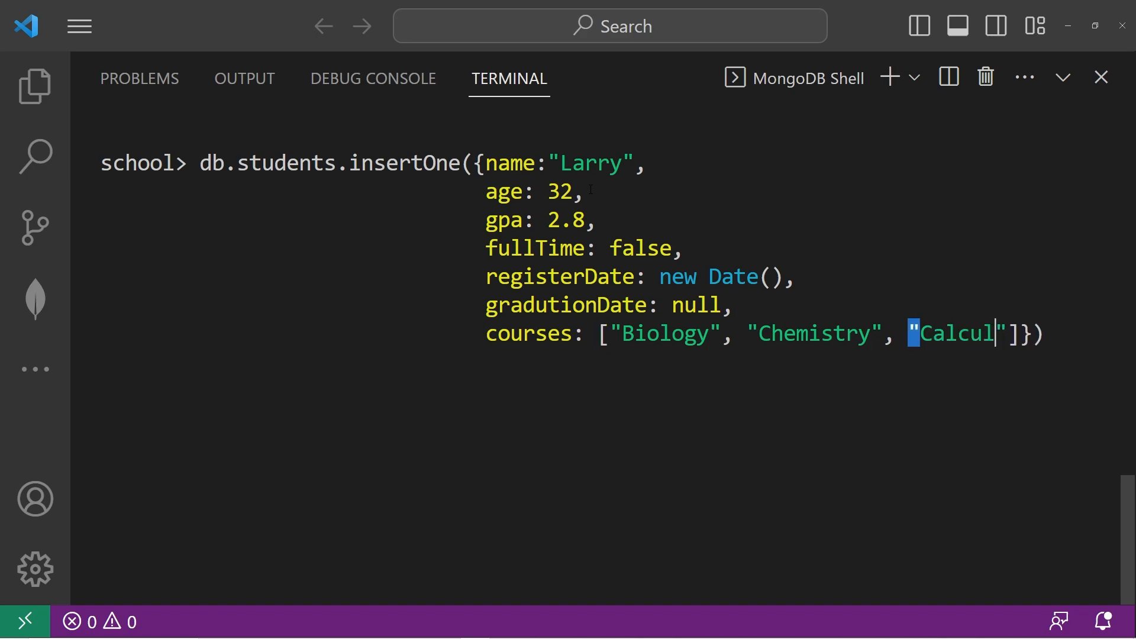
text(us)
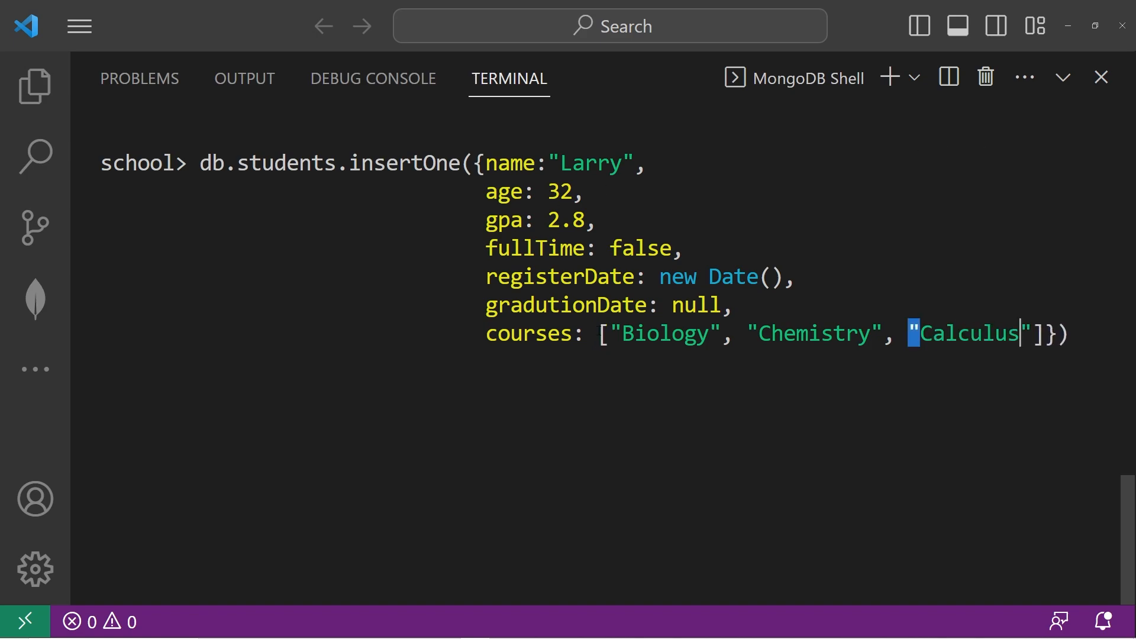
- Highlight the courses key and its array of three strings for emphasis
drag(599, 333, 1048, 333)
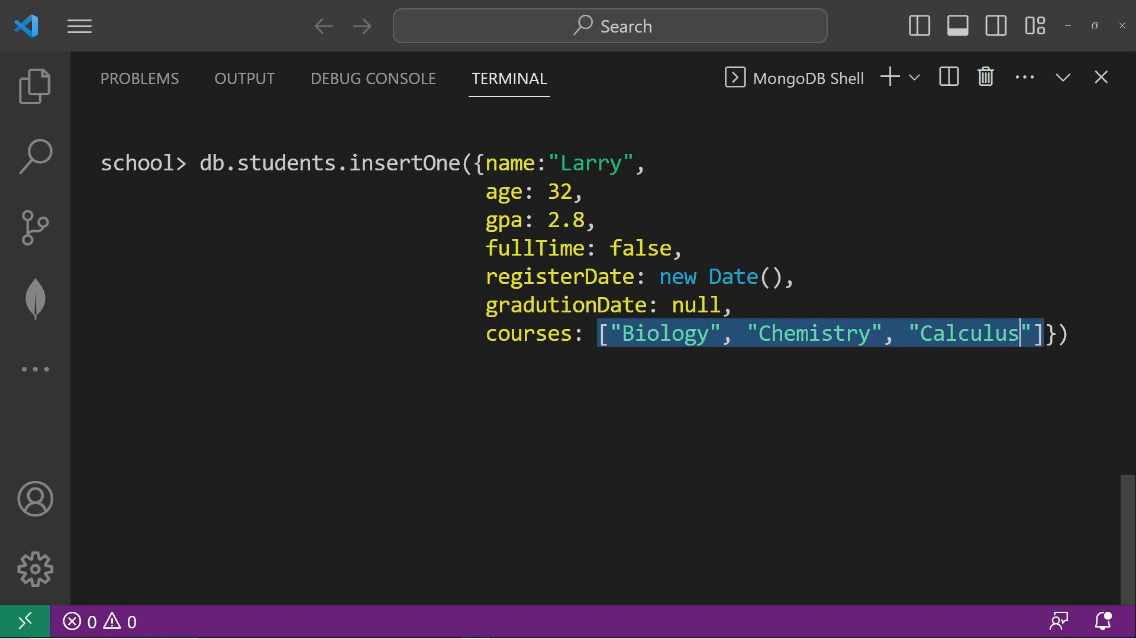
click(480, 162)
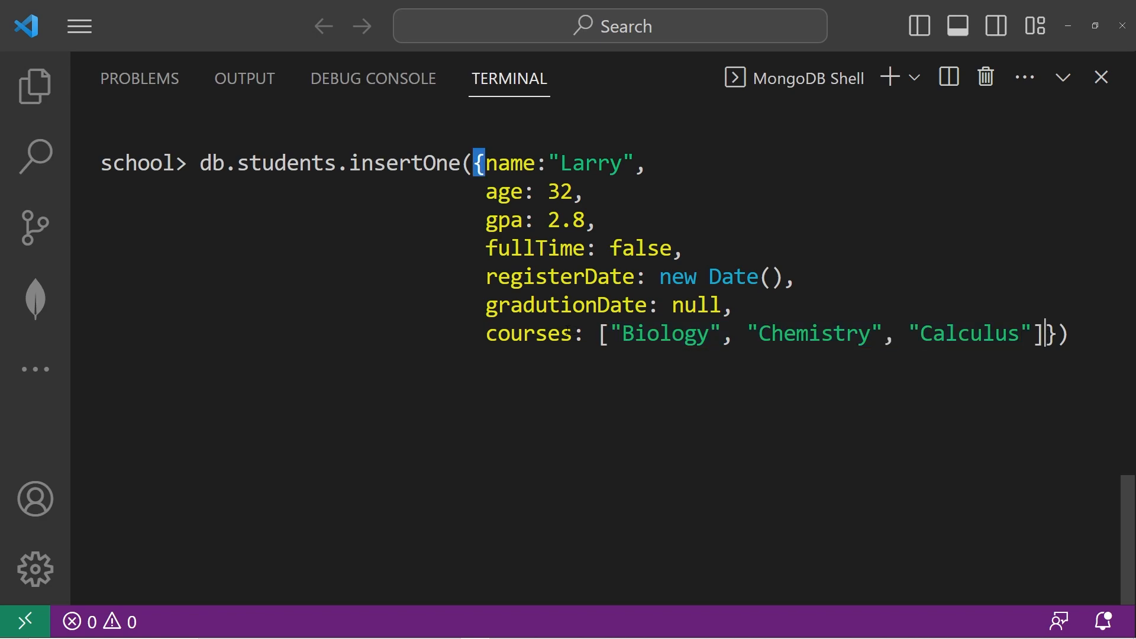
double_click(529, 333)
drag(599, 333, 1047, 332)
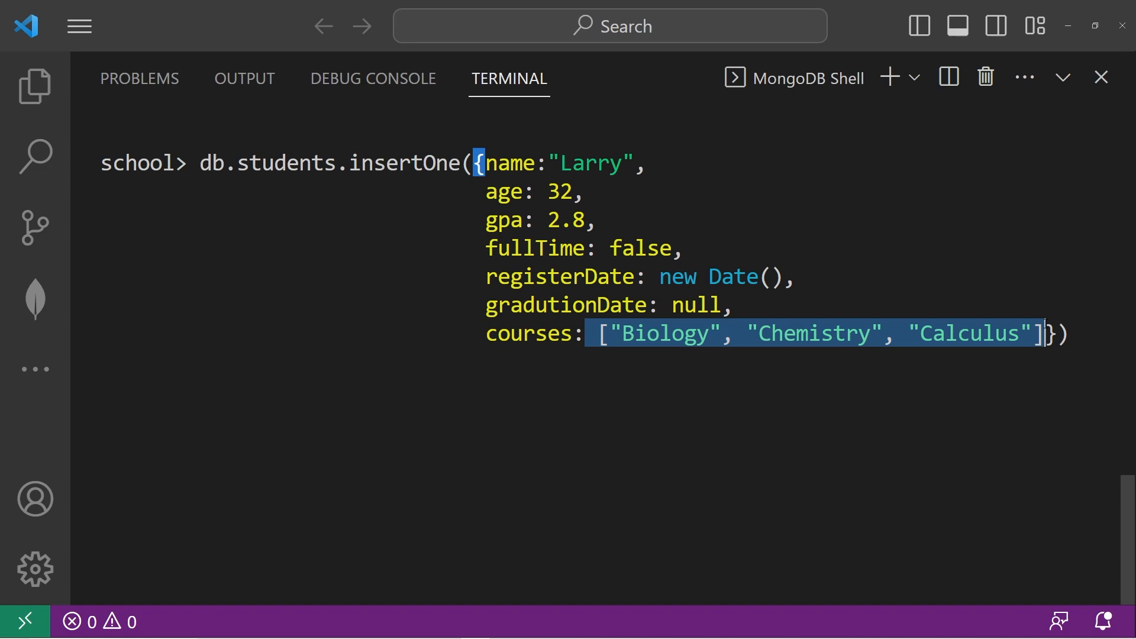
text(,)
- Add a nested address object with street "123 Fake St.", city "Bikini Bottom" and zip 12345
key(Return)
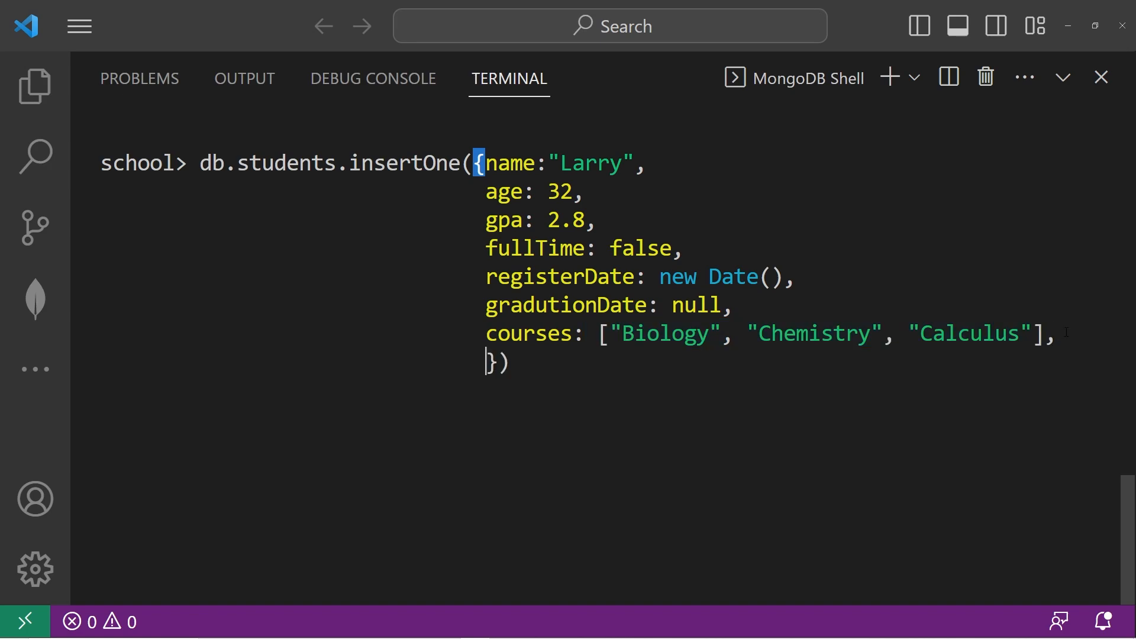
text(address)
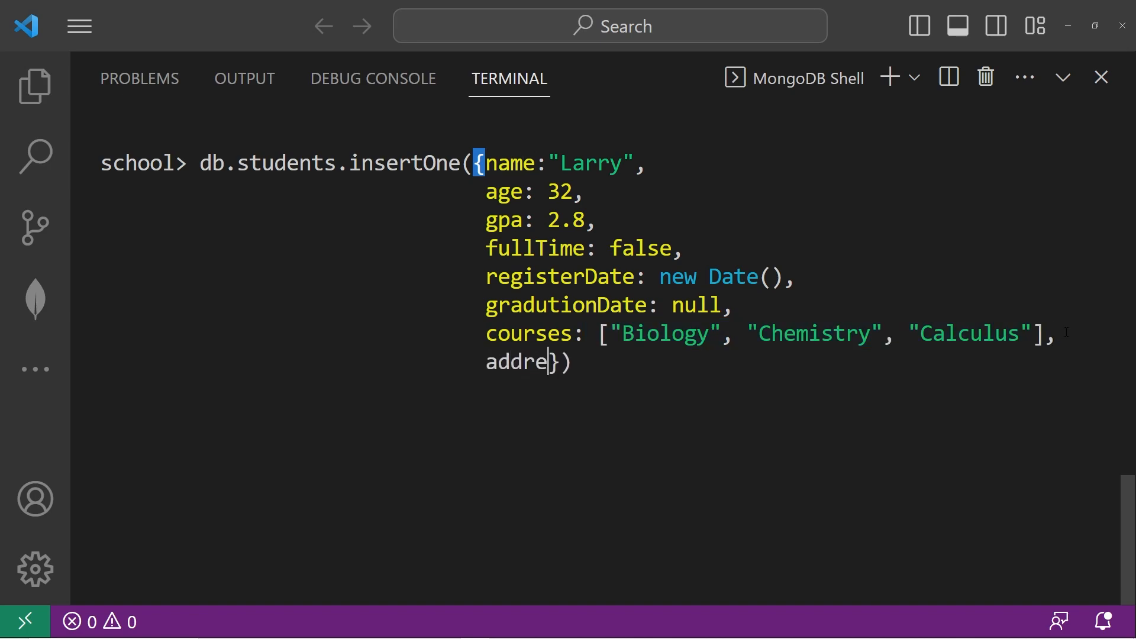
text(: )
text({})
key(Left)
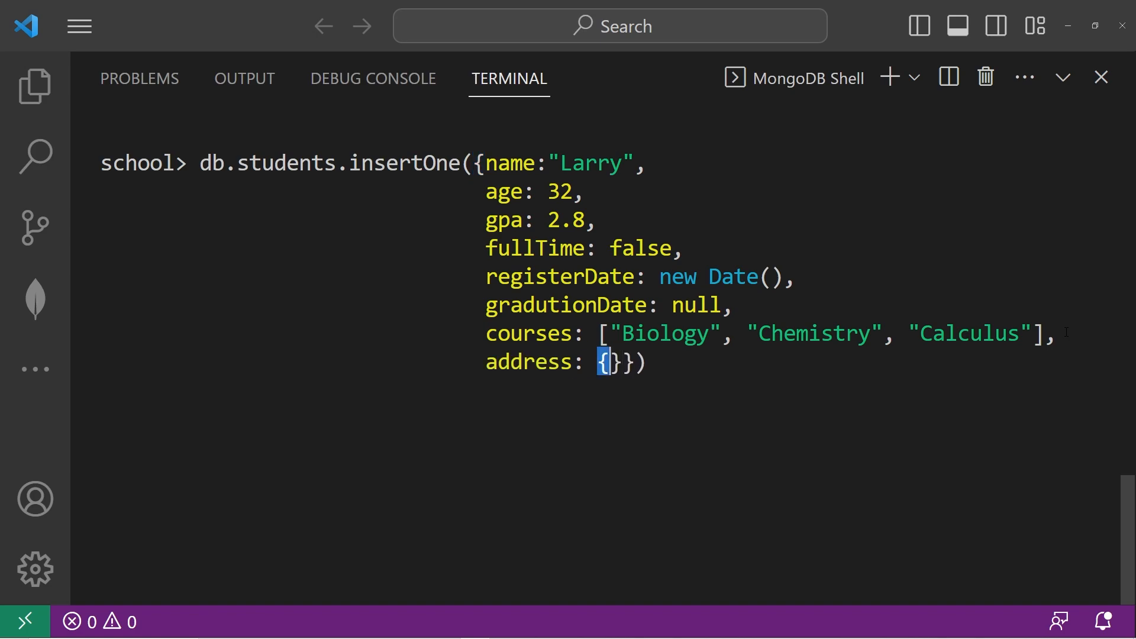
text(s)
text(treet:)
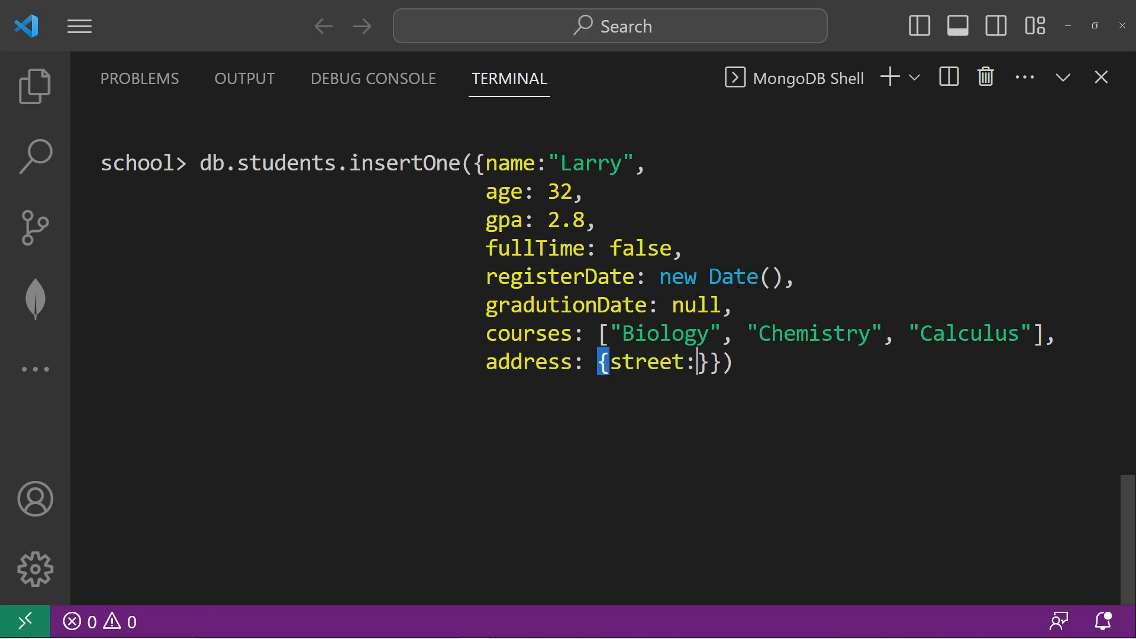
text("")
key(Left)
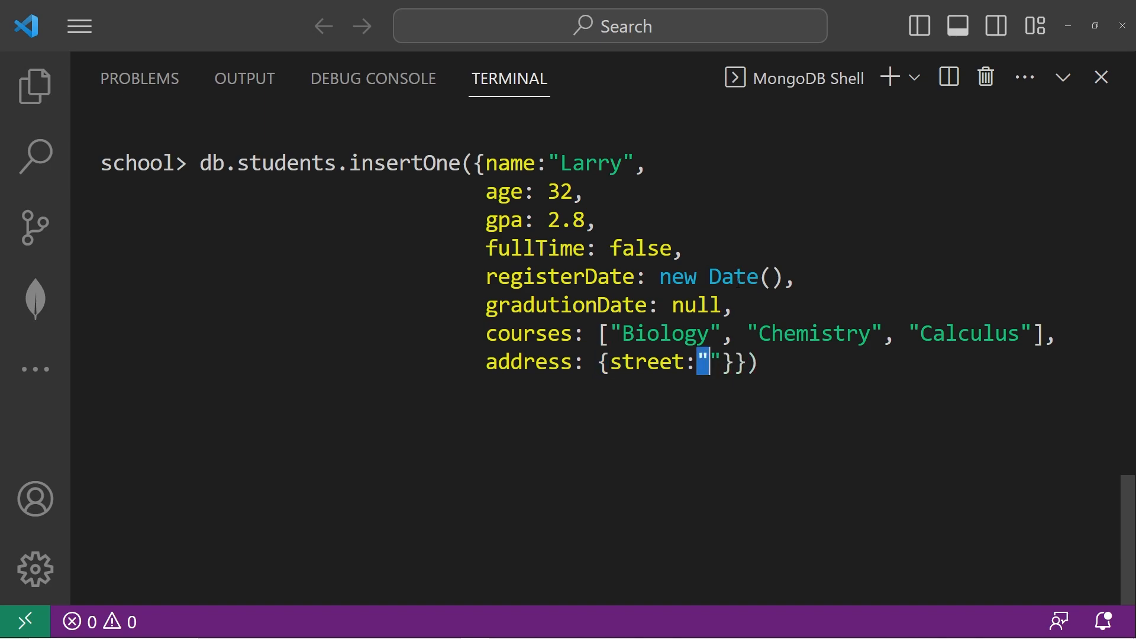
text(123 Fake)
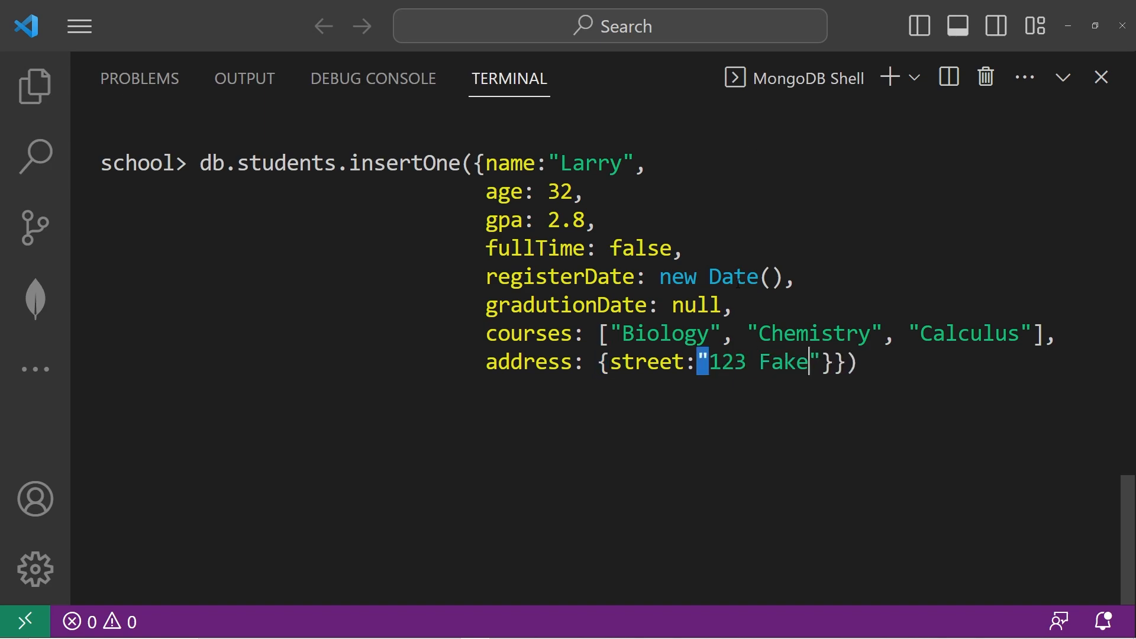
text( St.)
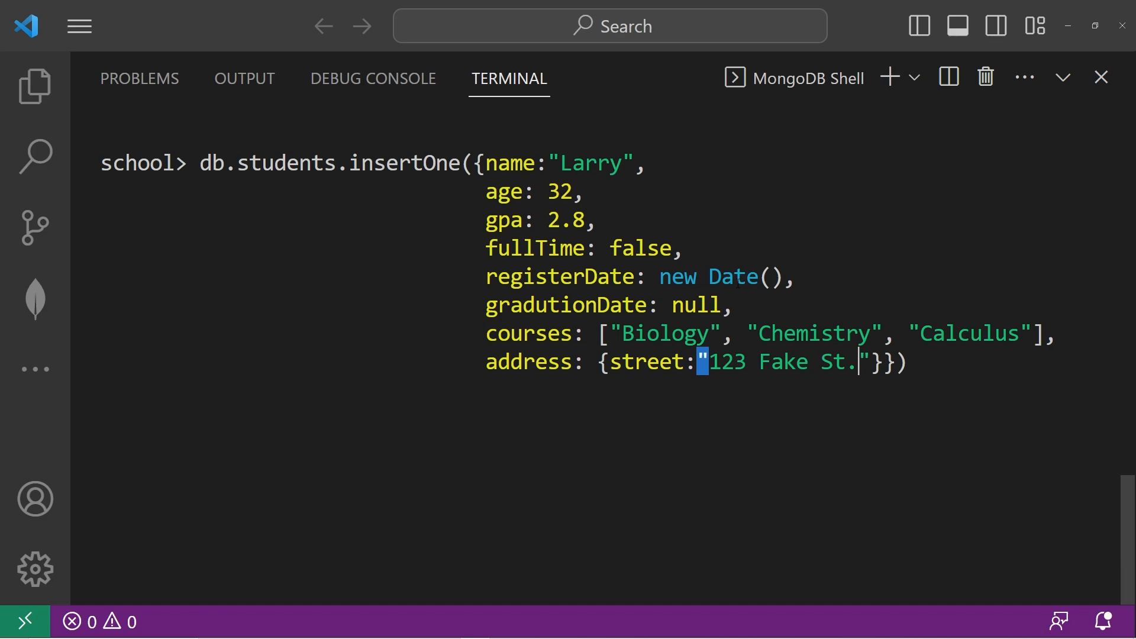
key(Right)
text(,)
key(Return)
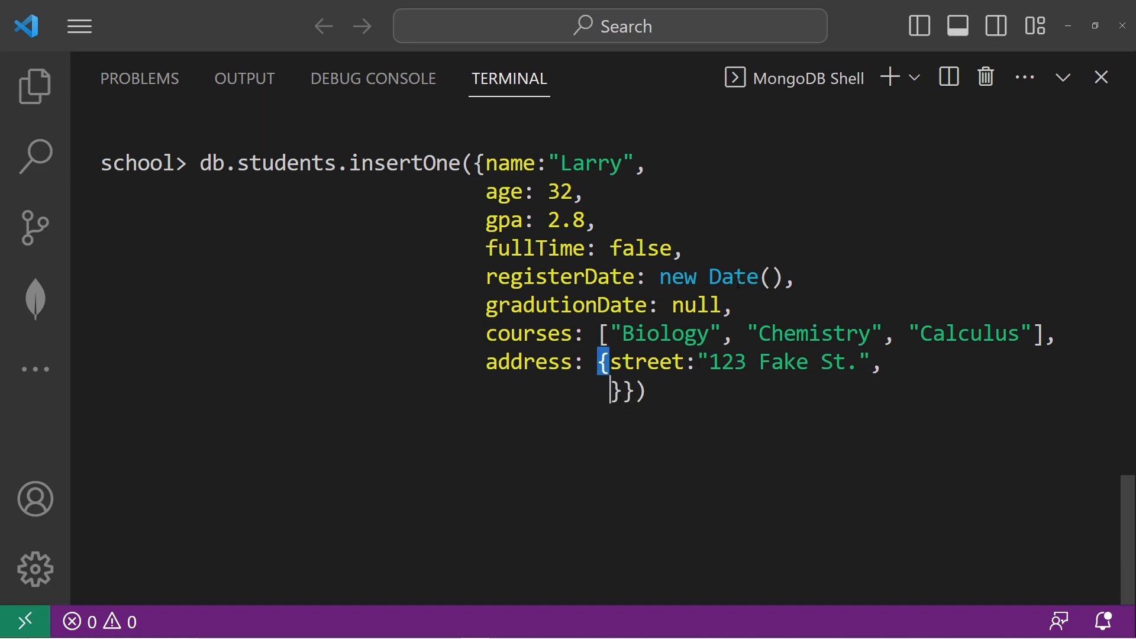
text(city: )
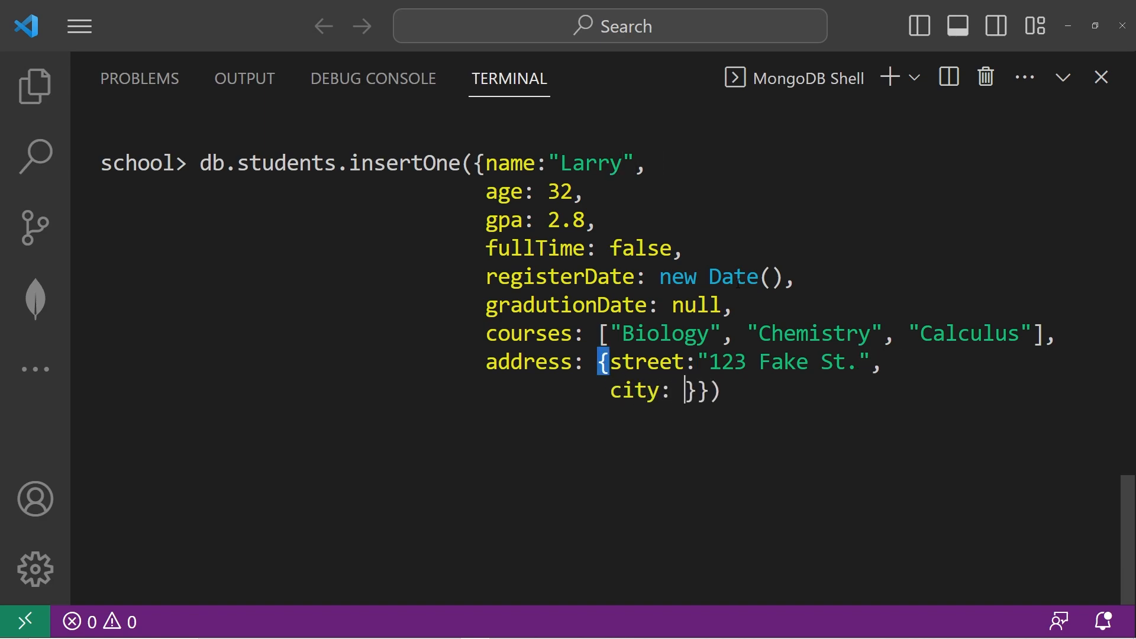
text("")
key(Left)
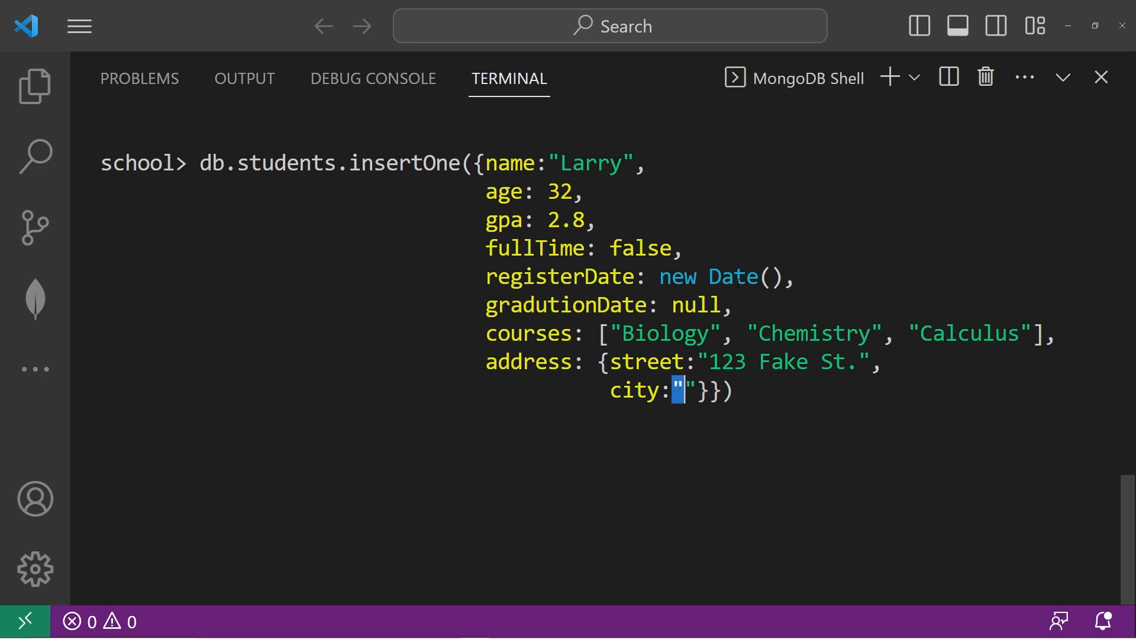
text(Bikini Bot)
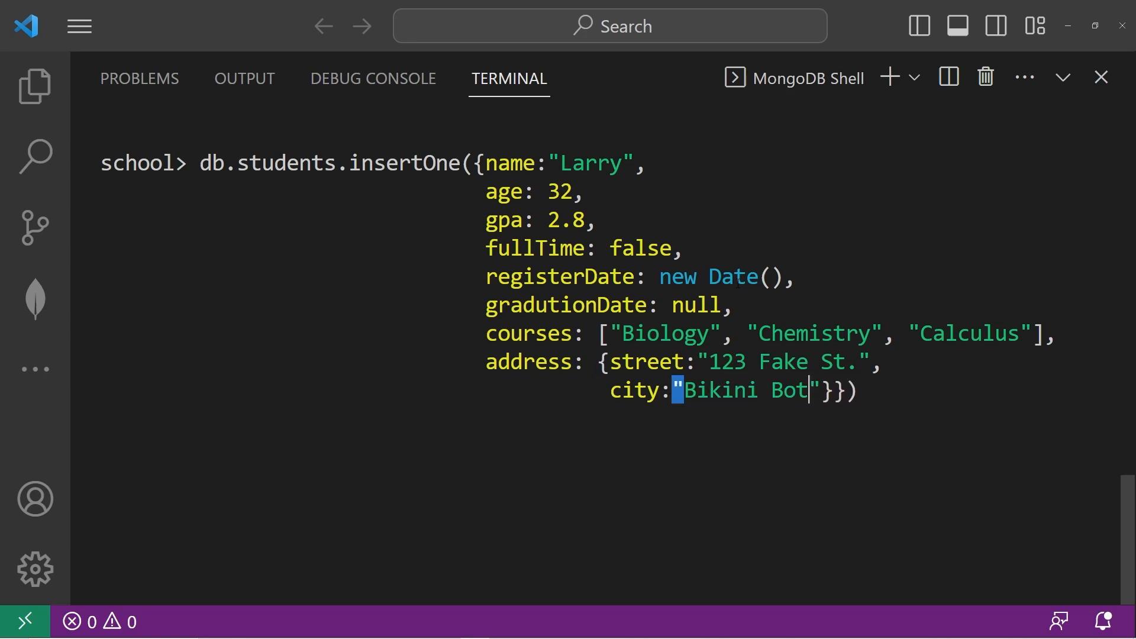
text(tom)
key(Right)
text(,)
key(Return)
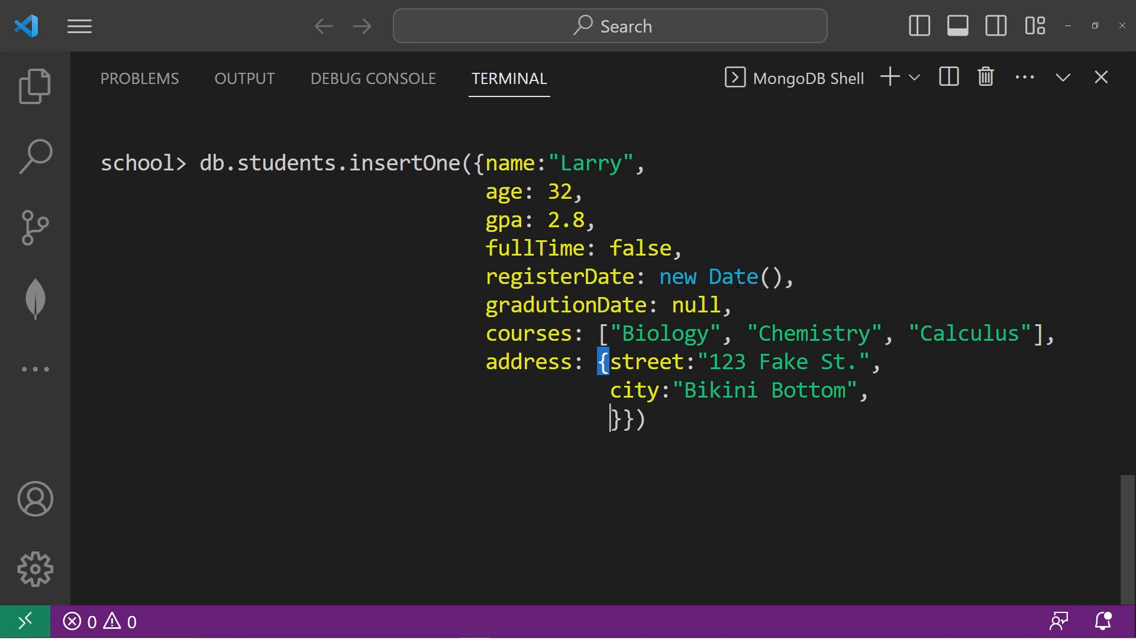
text(zip: )
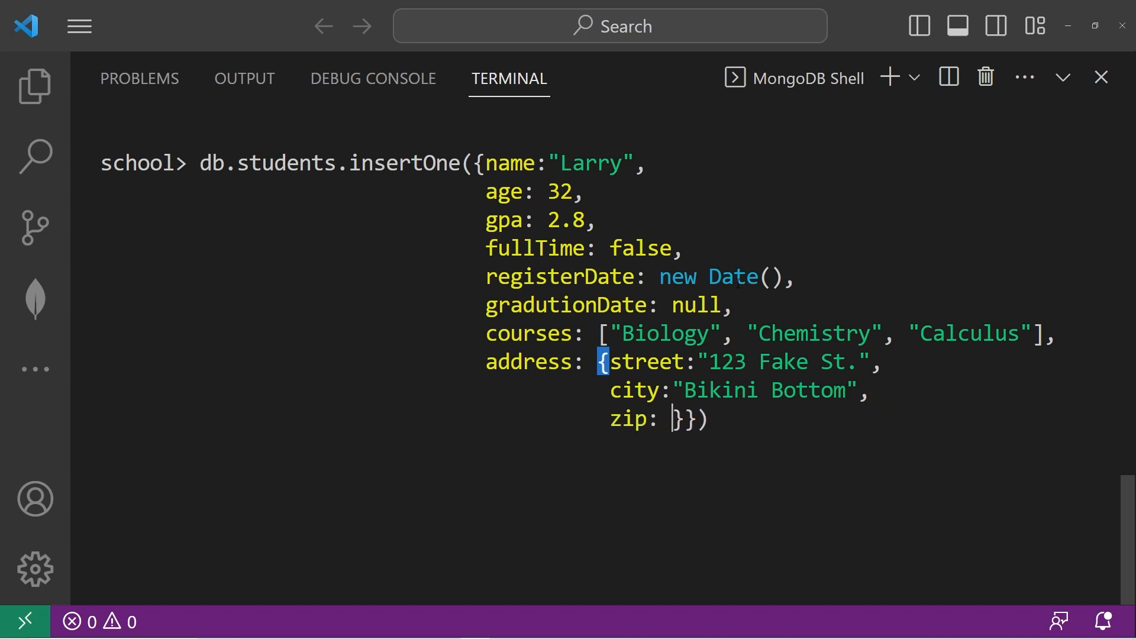
text(12345)
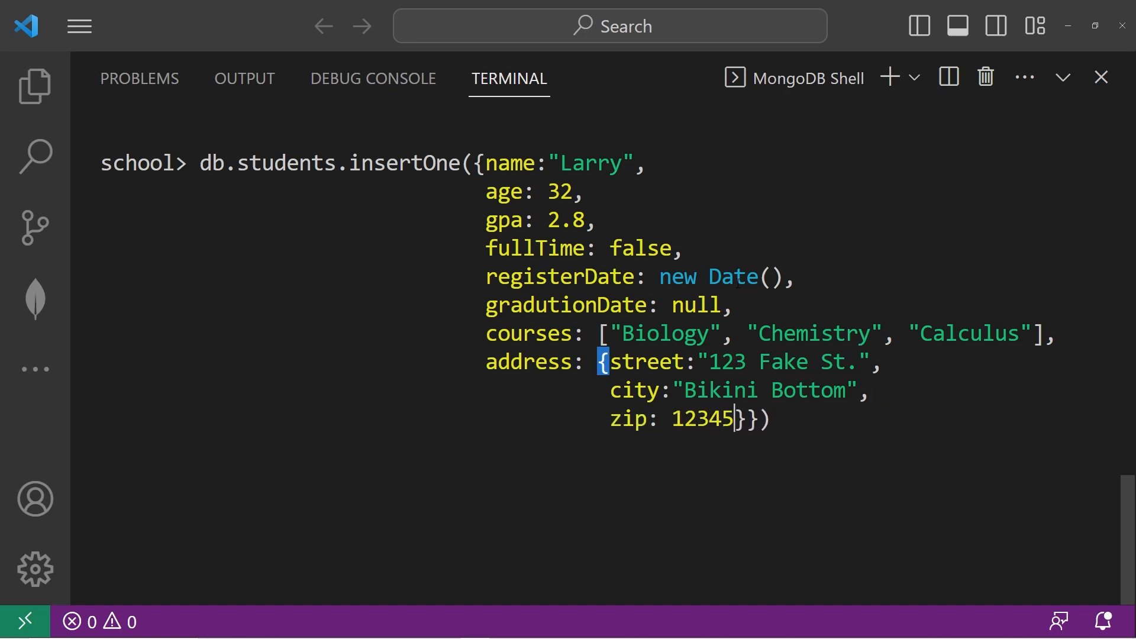
- Point out the nested address and whole document, run the insertOne, then clear the shell with cls
drag(602, 362, 744, 419)
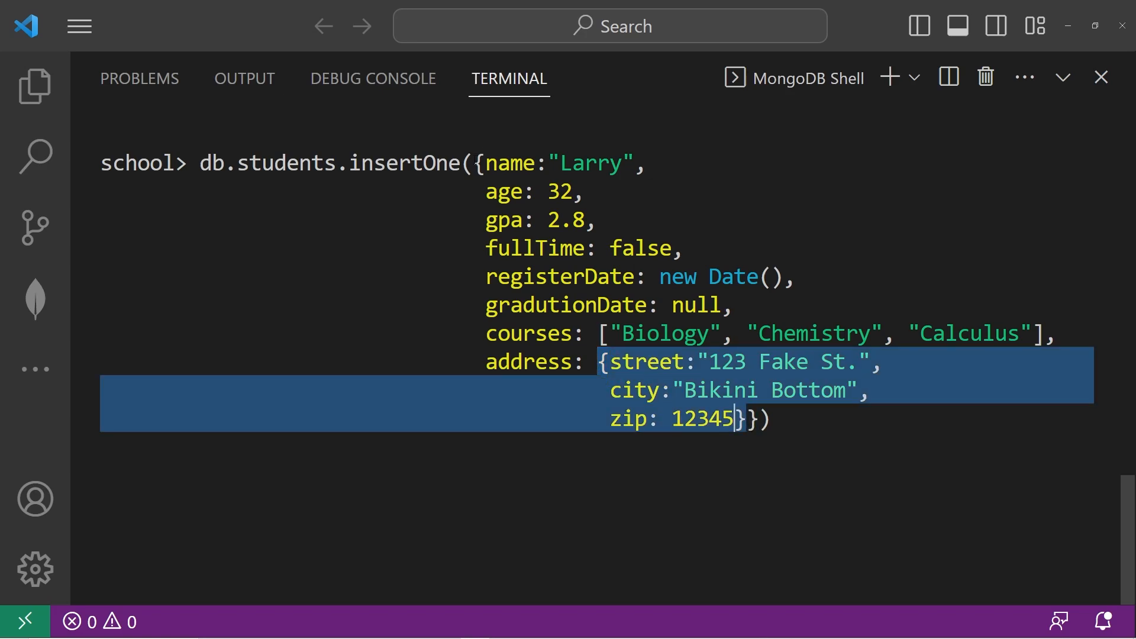
drag(477, 162, 744, 419)
click(706, 390)
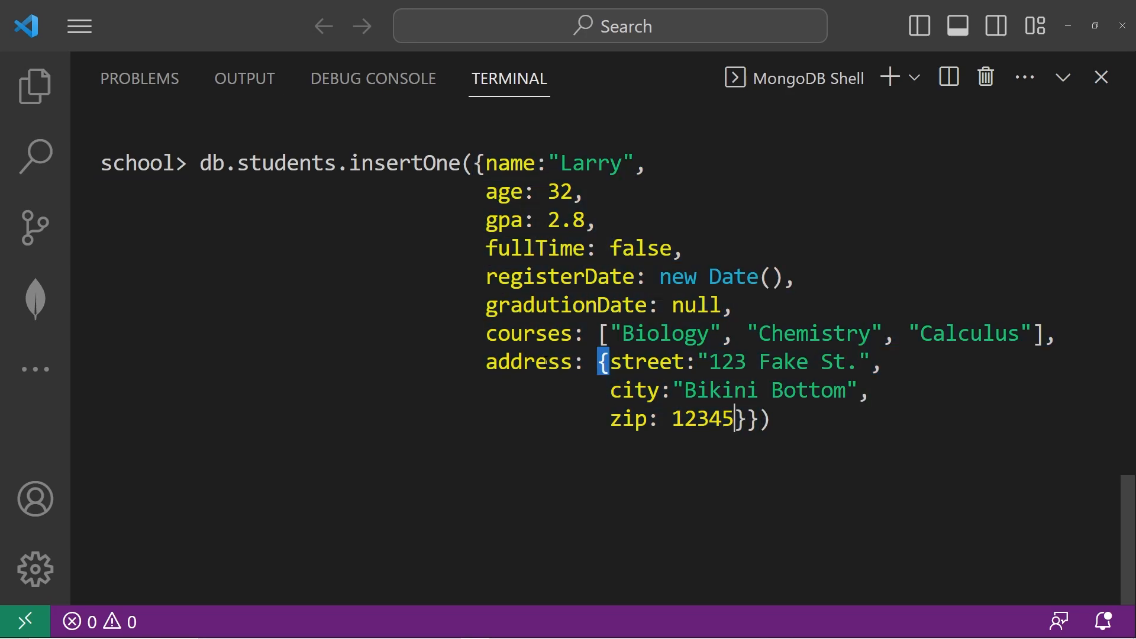
key(End)
key(Return)
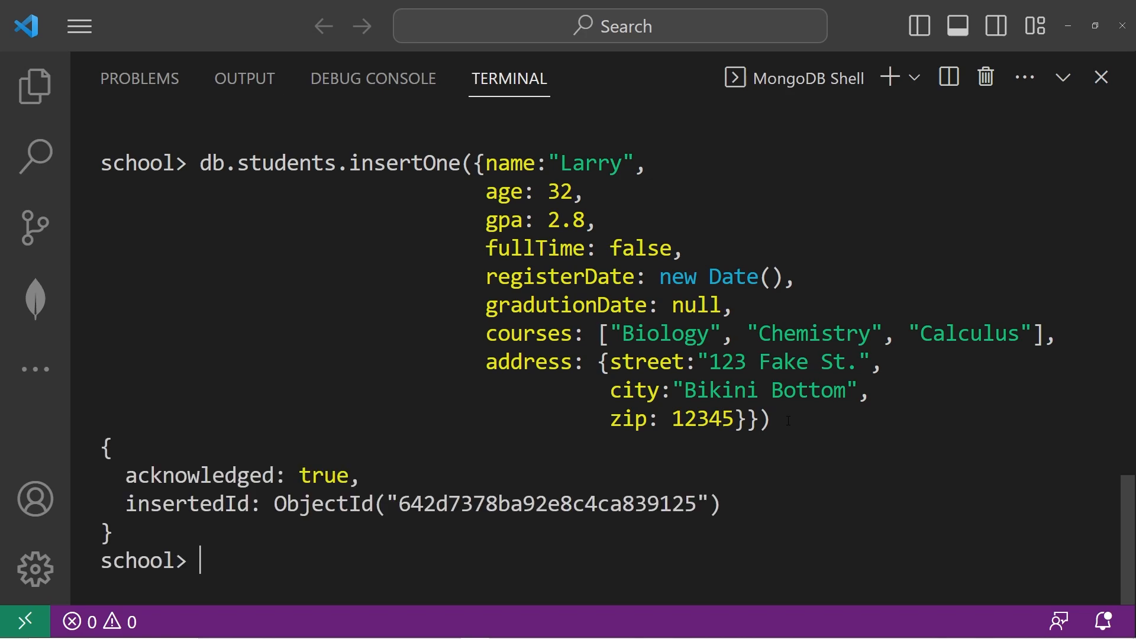
text(cls)
key(Return)
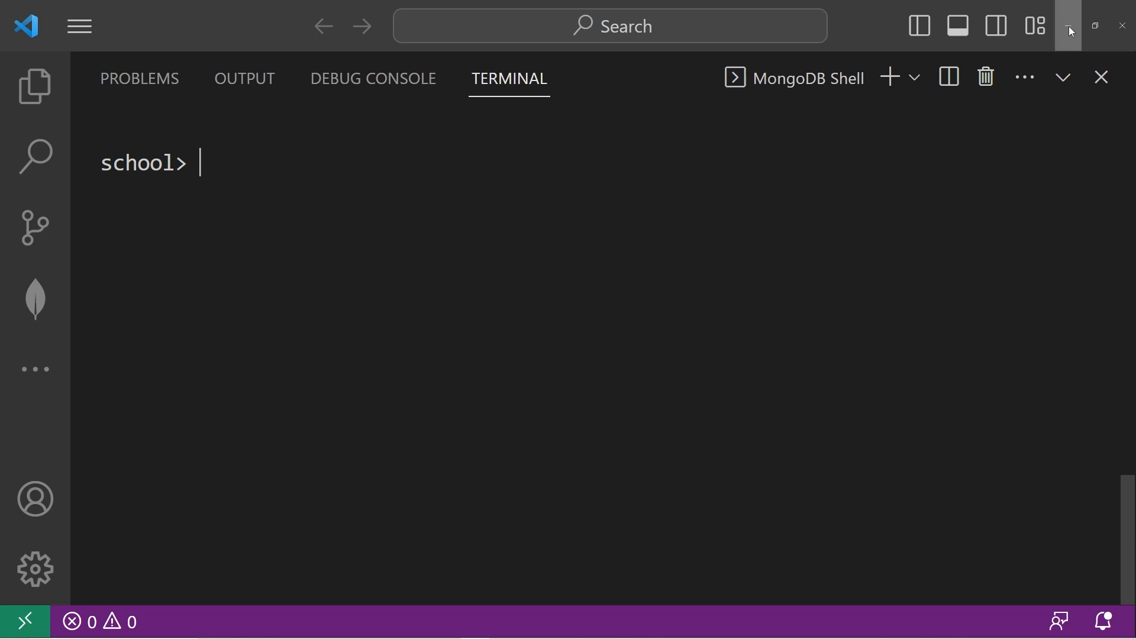
- Refresh school.students in Compass and point out Larry's registerDate and null gradutionDate
click(1066, 25)
click(1003, 189)
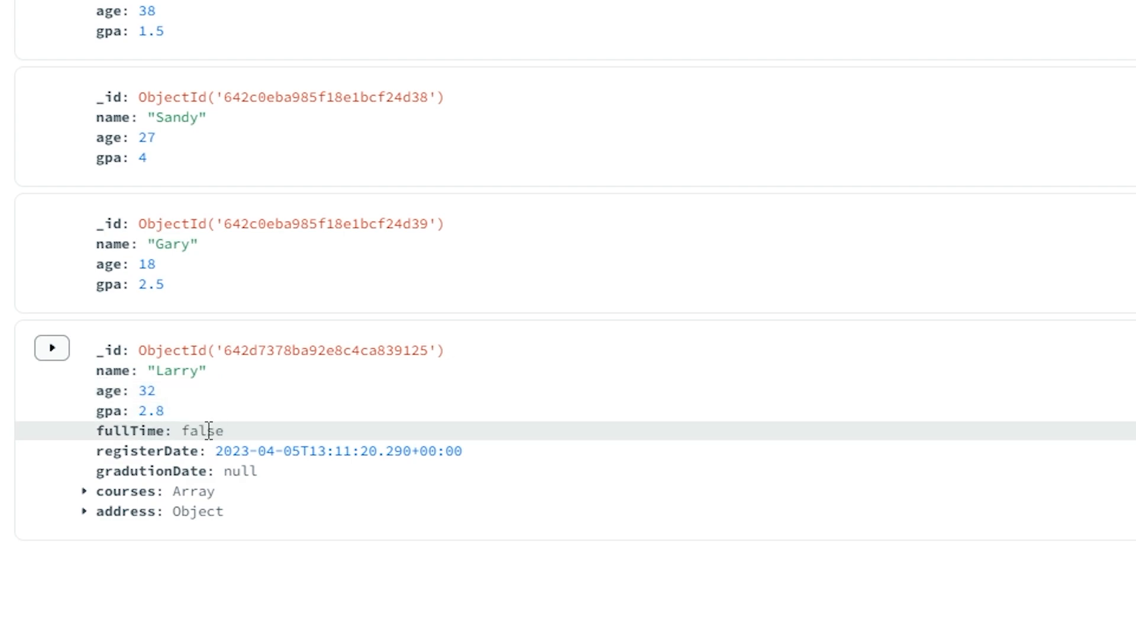
drag(462, 451, 215, 452)
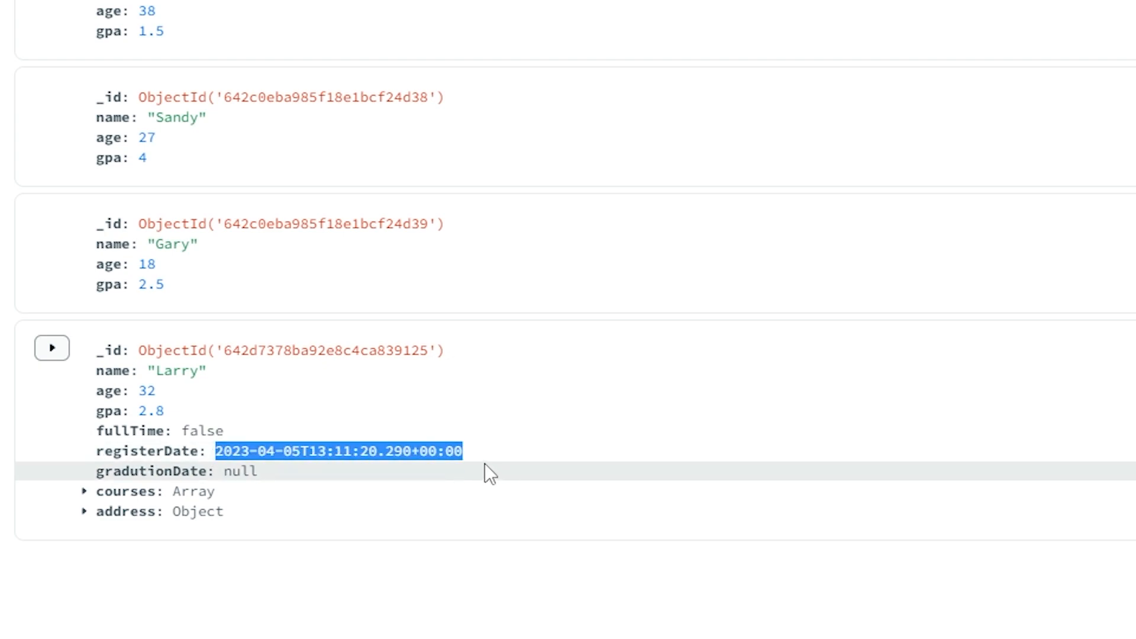
click(485, 463)
drag(468, 451, 215, 451)
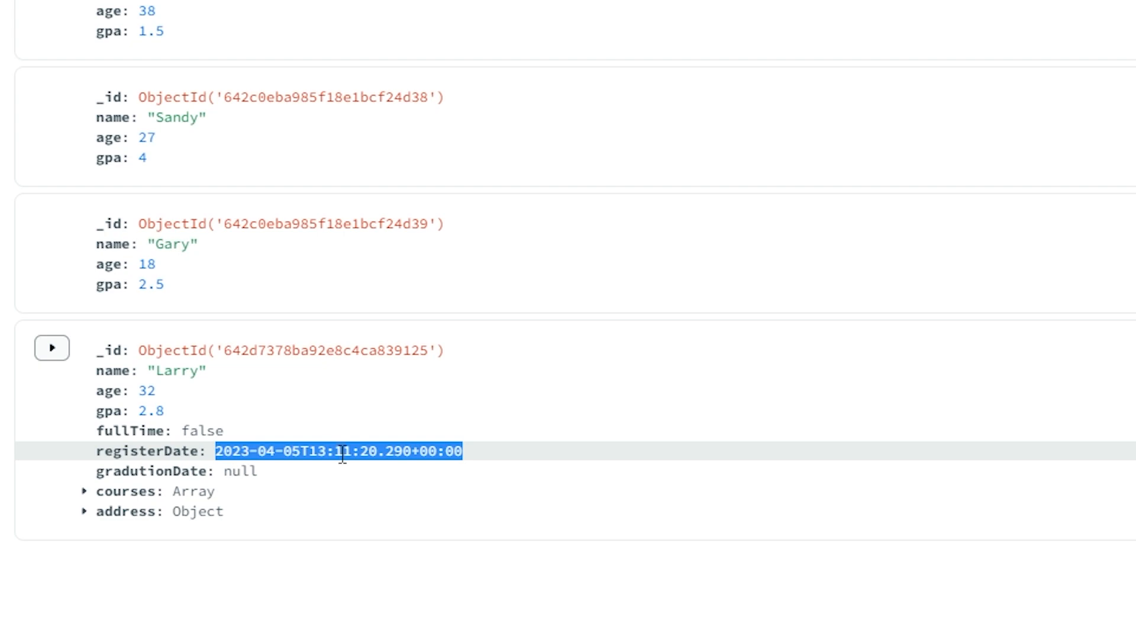
click(303, 480)
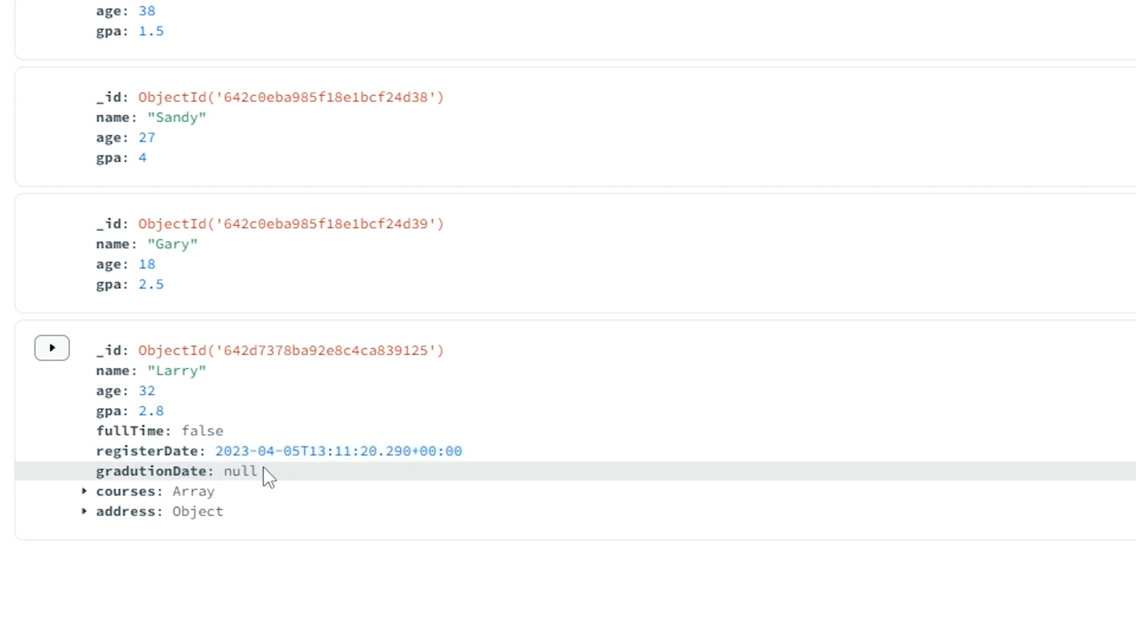
drag(259, 470, 225, 470)
- Expand Larry's courses array and address object, showing the three courses and street, city, zip
click(84, 491)
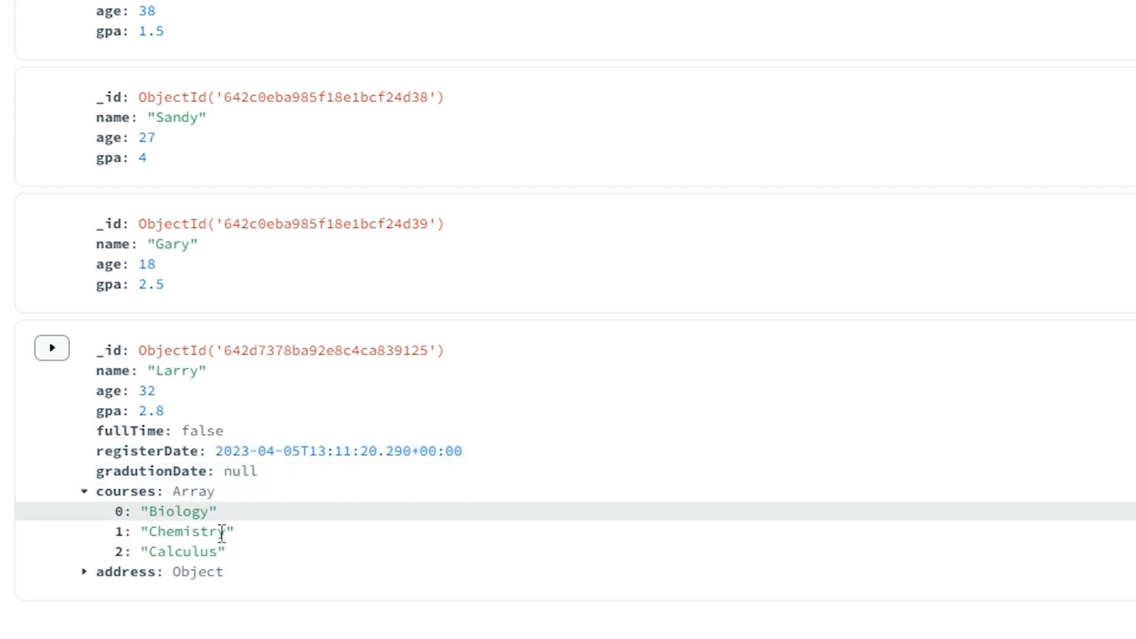
drag(232, 555, 94, 516)
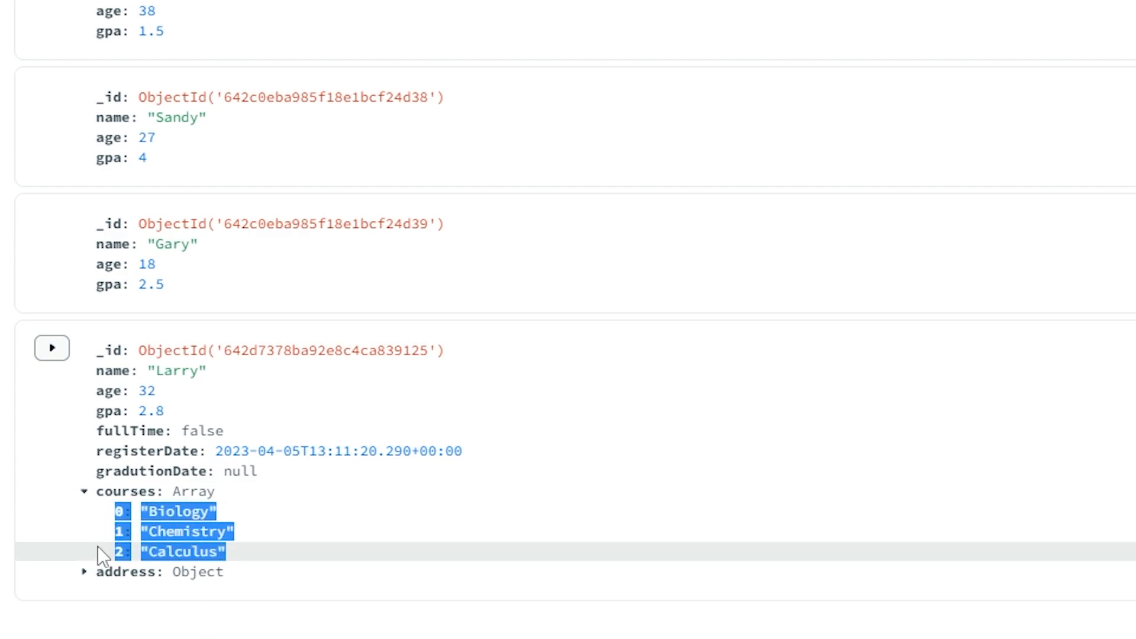
click(84, 571)
drag(202, 592, 96, 554)
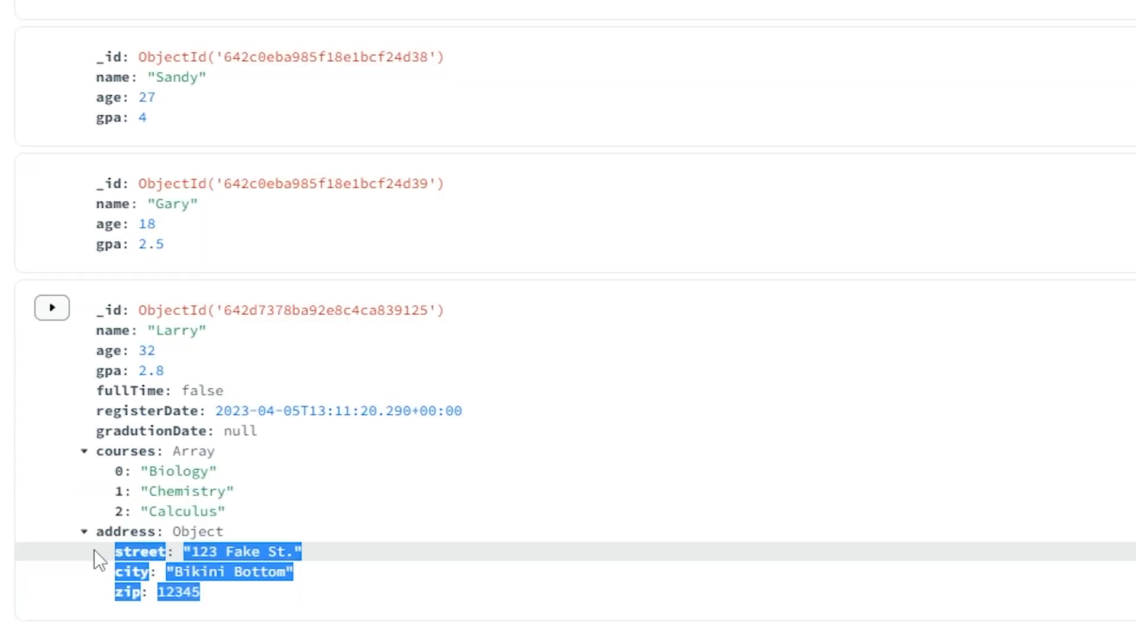
click(250, 592)
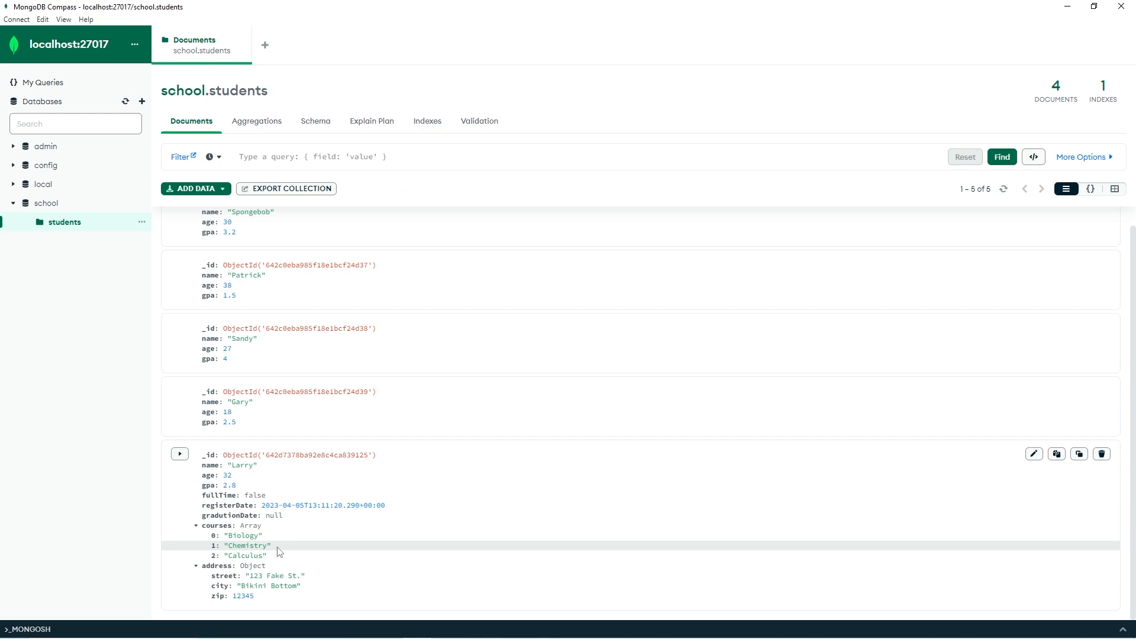